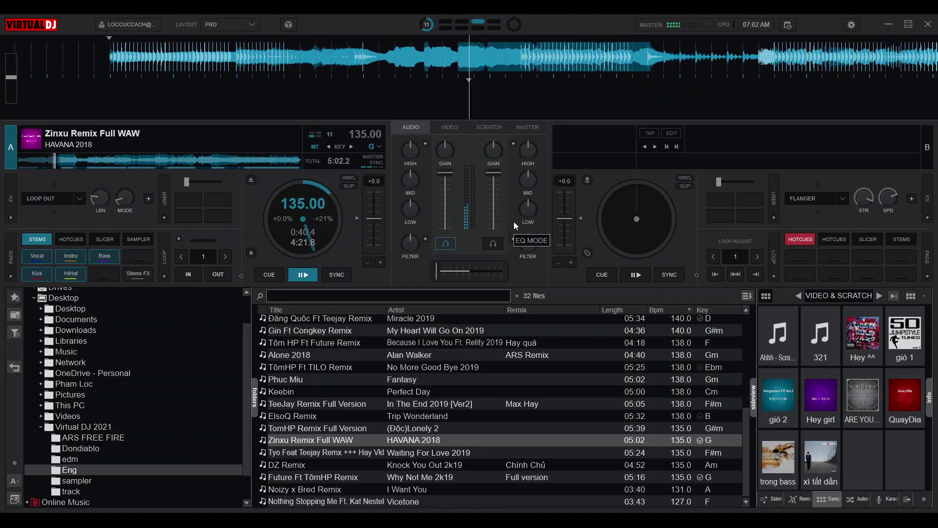
Turn down the low and mid EQ on the empty deck B in preparation for the next track
scroll(500, 373, up, 5)
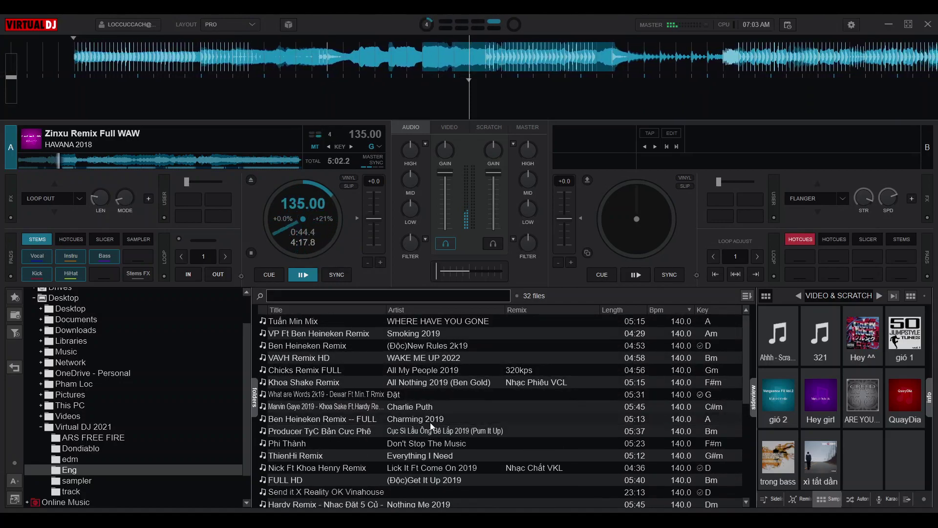
scroll(429, 435, down, 5)
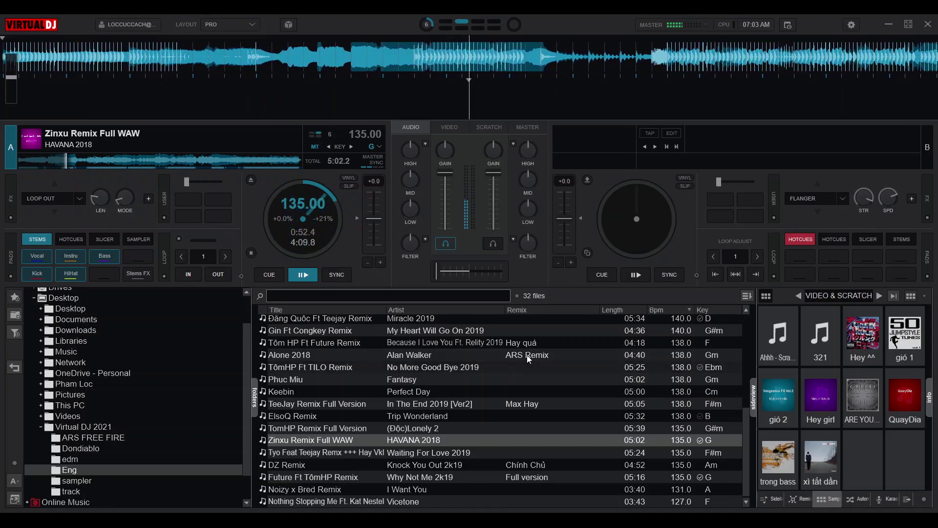
drag(527, 210, 526, 227)
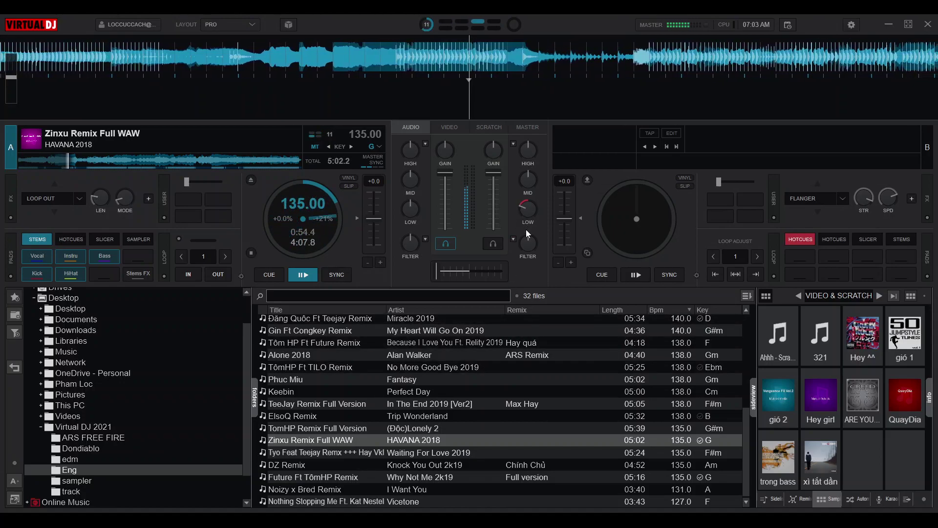
mouse_move(526, 169)
mouse_down()
mouse_move(524, 220)
mouse_move(528, 176)
mouse_up()
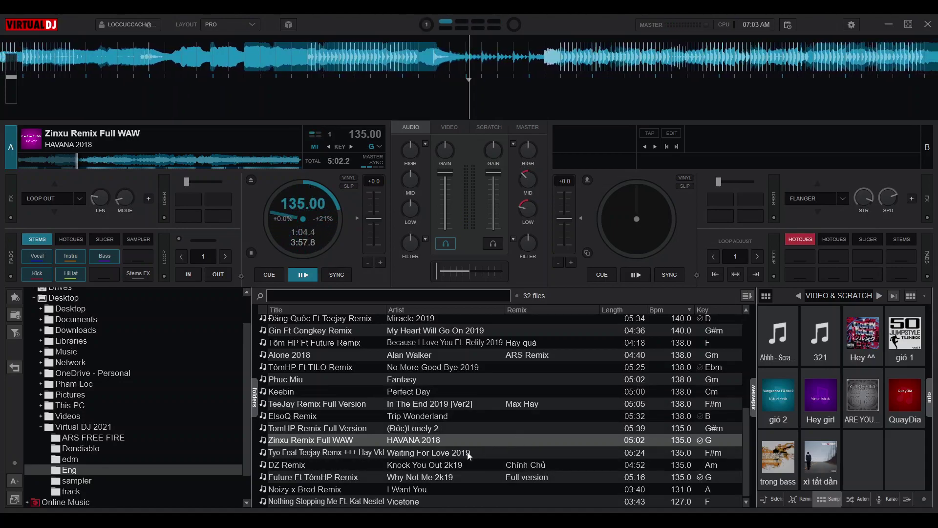
Load "Why Not Me 2k19" onto deck B and start its playback alongside deck A
drag(415, 477, 676, 233)
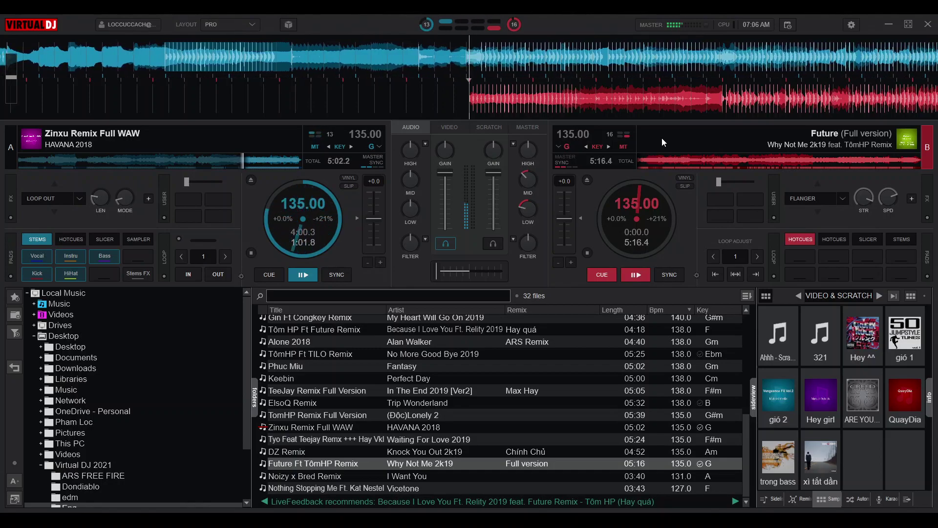
key(space)
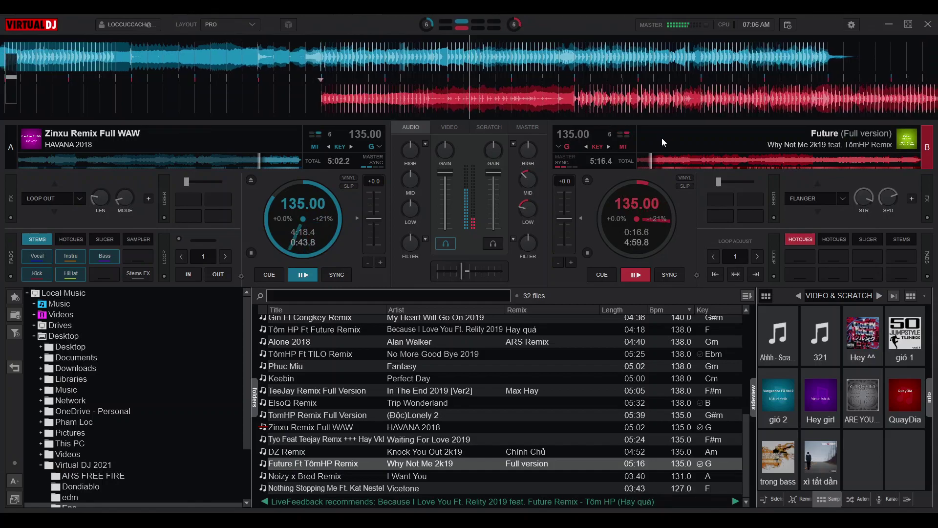
Restore deck B's mid and low EQ to neutral and move the crossfader fully to deck B
drag(528, 183, 528, 168)
drag(522, 209, 530, 190)
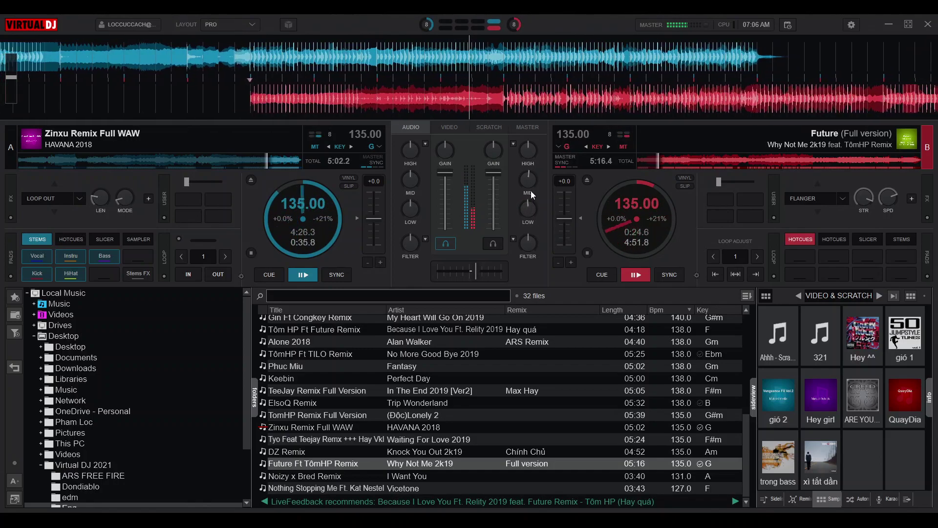
drag(477, 271, 547, 286)
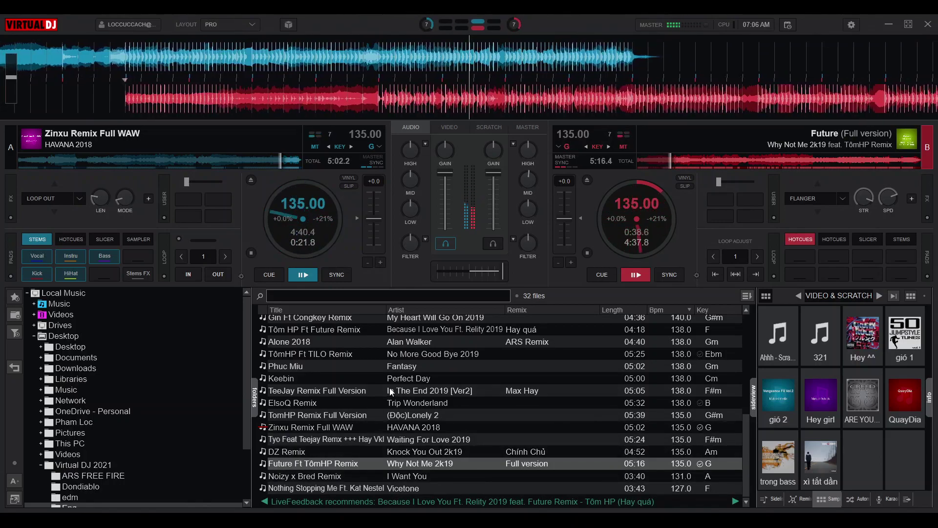
Load "Because I Love You Ft. Relity 2019" onto deck A and turn down that deck's low and mid EQ
scroll(459, 423, up, 2)
scroll(459, 423, up, 2)
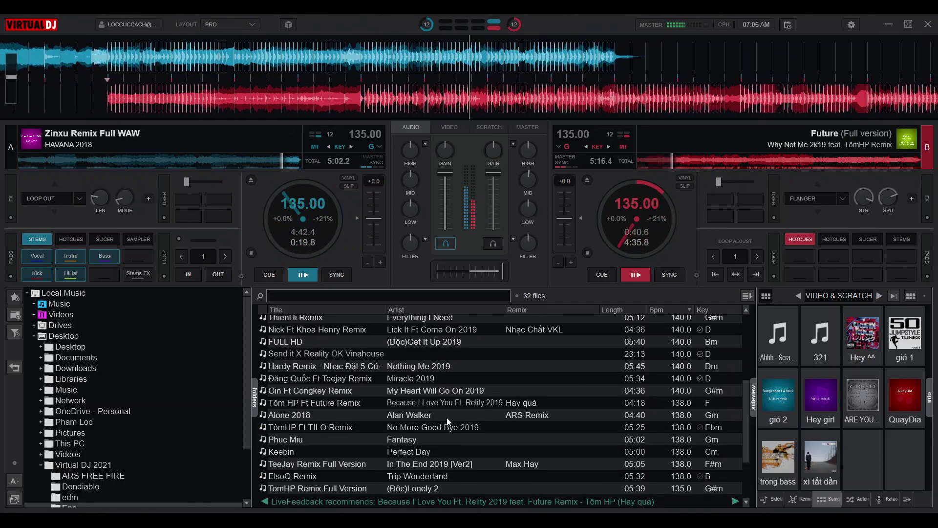
scroll(453, 425, up, 2)
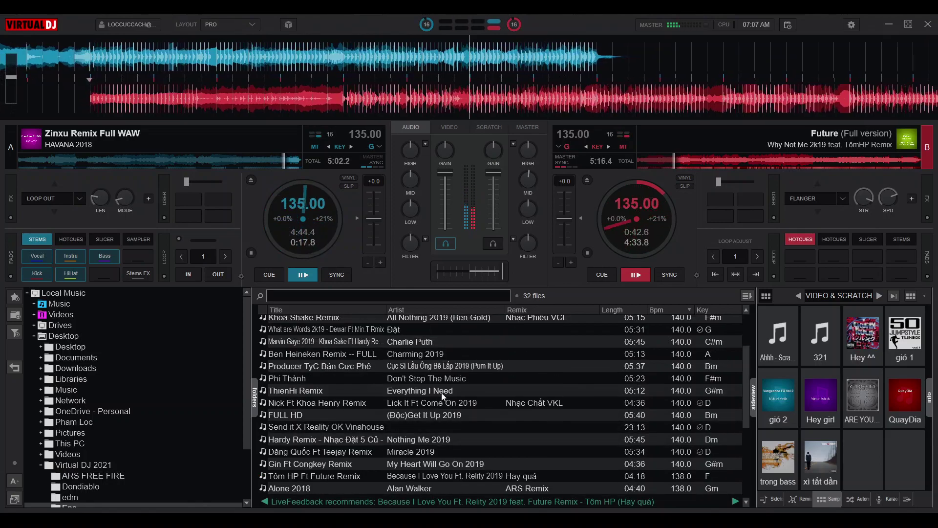
drag(447, 476, 295, 201)
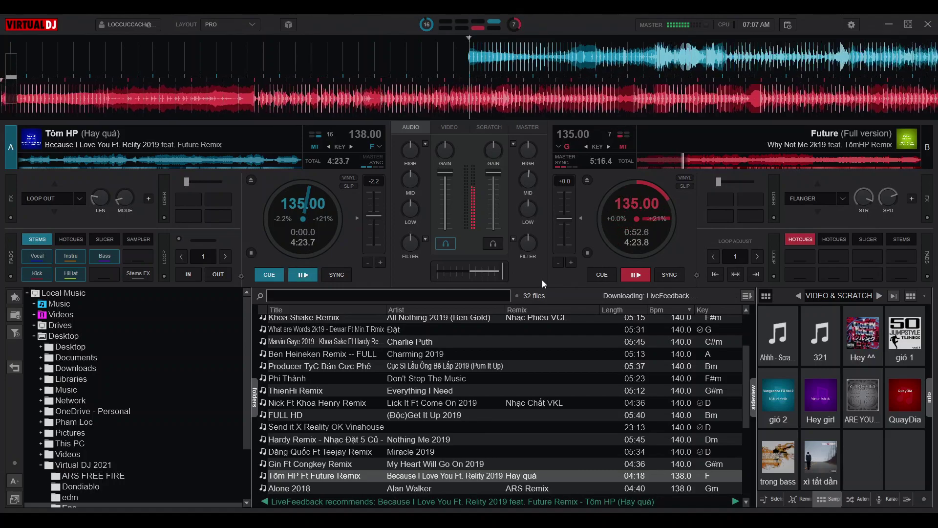
drag(527, 242, 527, 239)
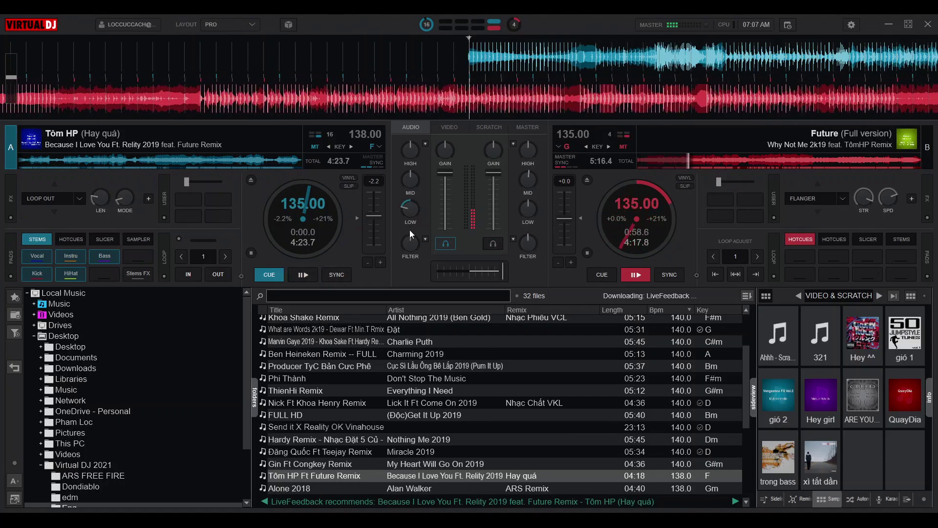
drag(405, 195, 409, 186)
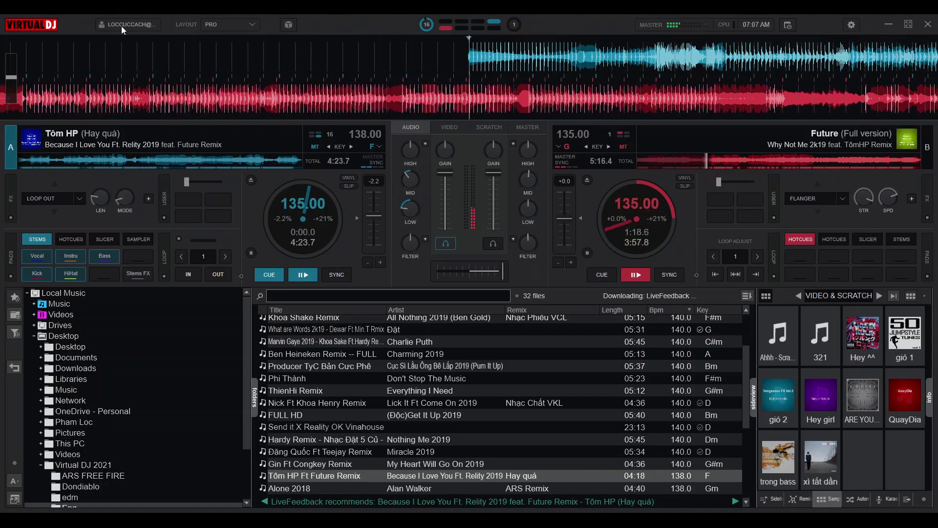
Set the performance pads of both decks to Slicer mode
click(104, 240)
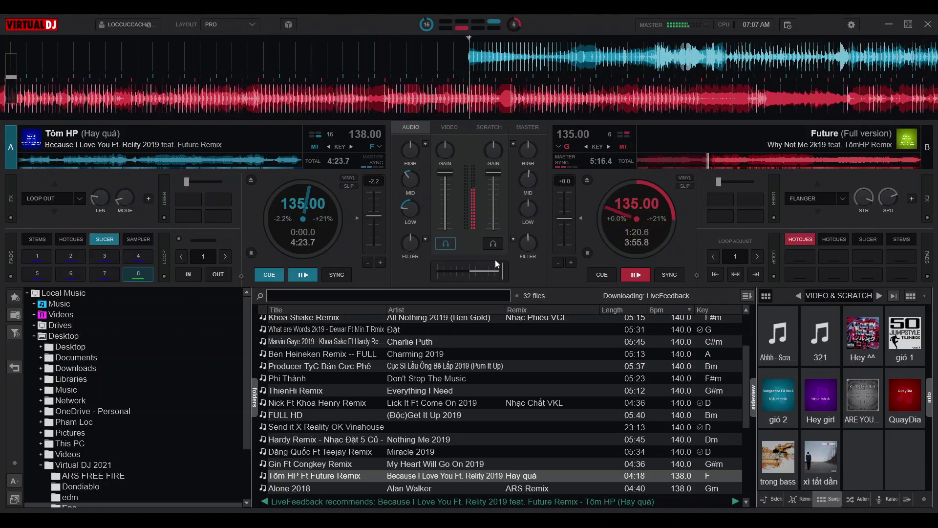
click(860, 240)
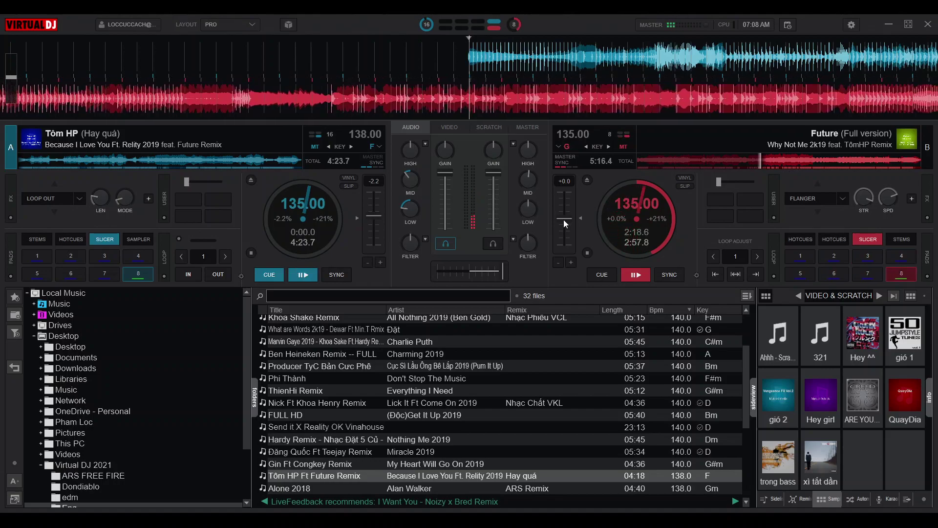
Raise deck B's tempo to +1.9% (137.53 BPM) and sync deck A to it
drag(564, 219, 564, 221)
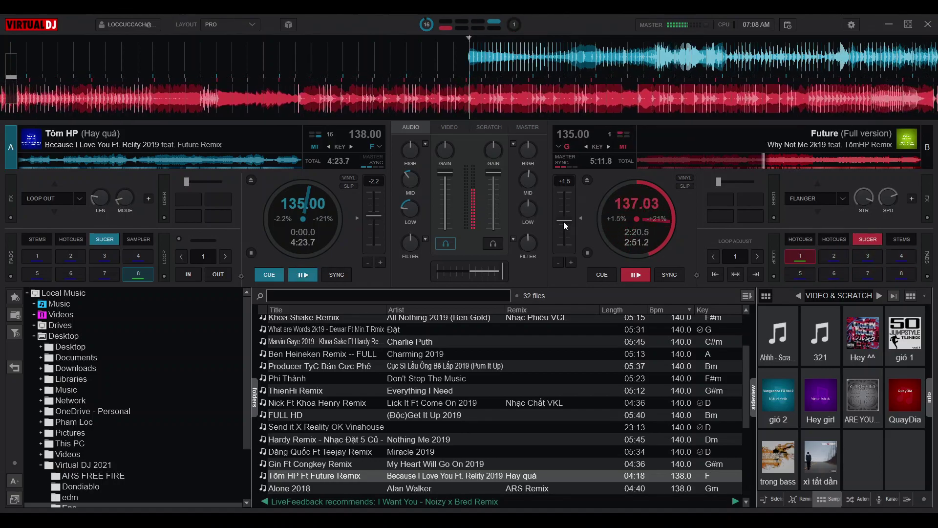
click(338, 274)
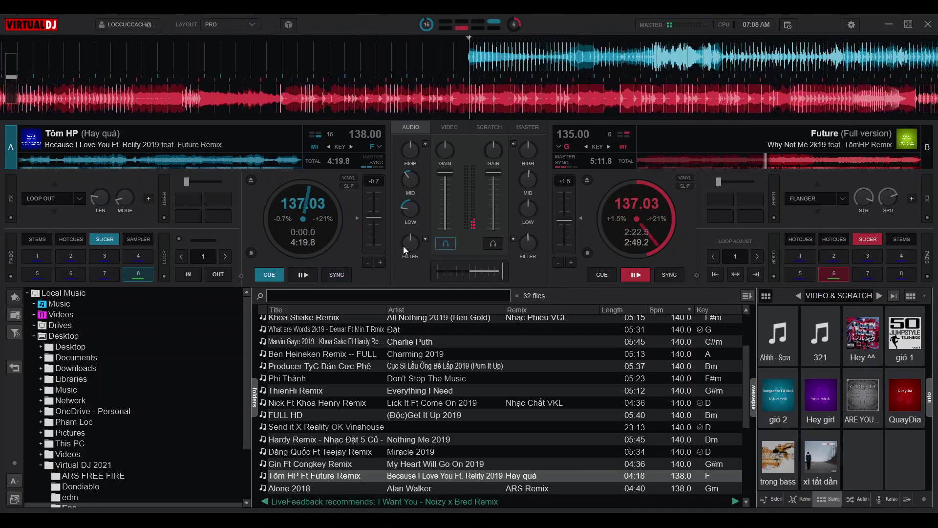
drag(561, 220, 562, 220)
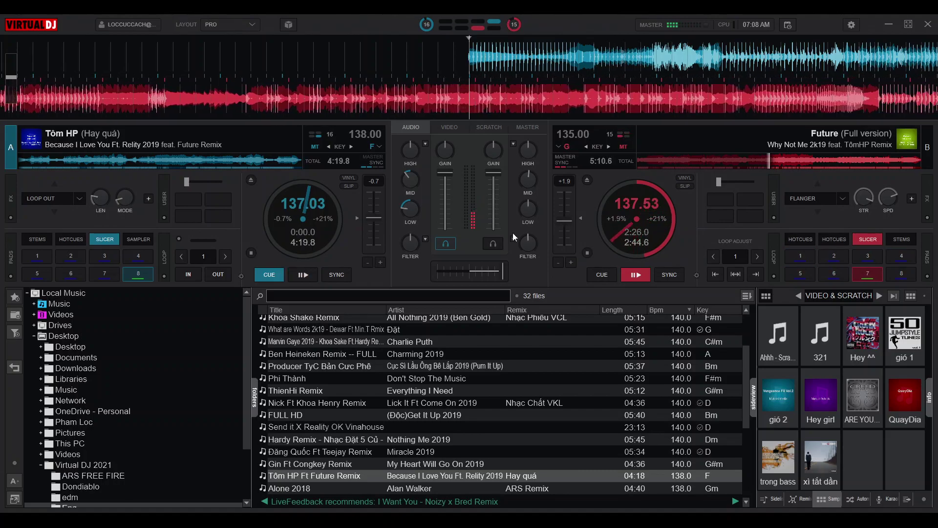
click(337, 273)
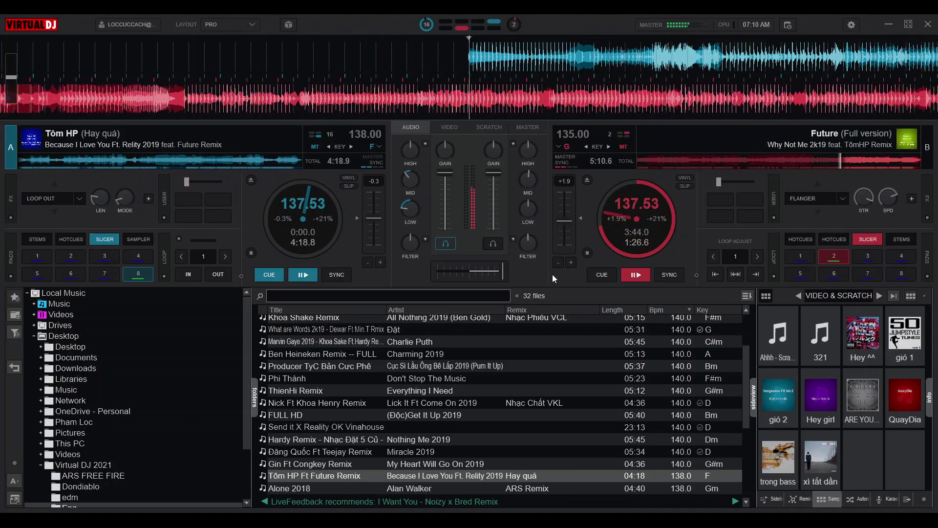
Scrub deck A's waveform to line its track up with the song playing on deck B
drag(666, 84, 587, 84)
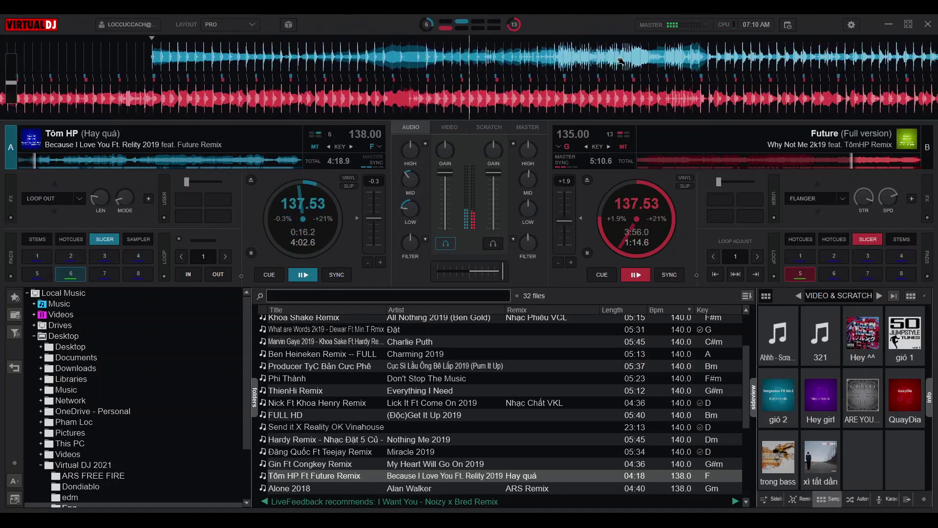
scroll(492, 56, down, 3)
drag(492, 55, 582, 61)
scroll(648, 53, up, 3)
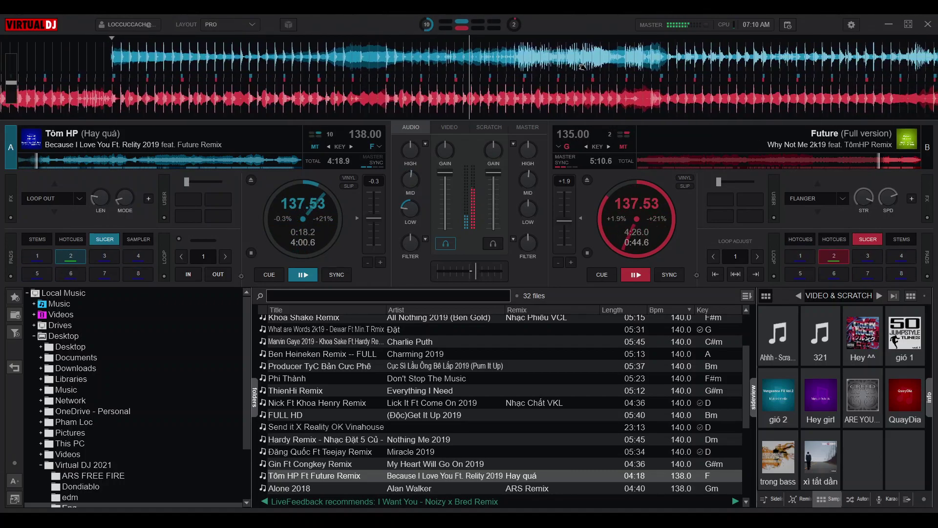
Crossfade fully to deck A, restoring its low EQ to neutral and turning down deck B's mid and low EQ
drag(418, 208, 418, 193)
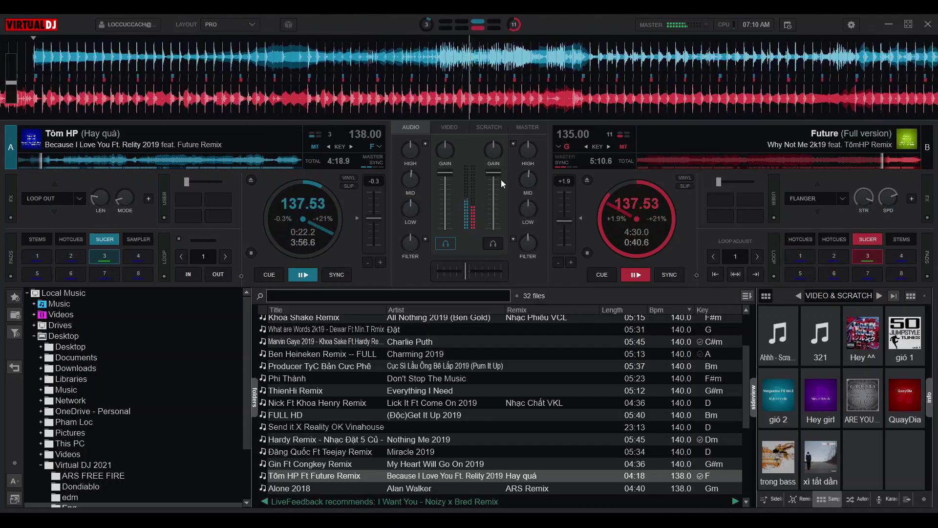
drag(529, 178, 528, 196)
drag(462, 269, 433, 274)
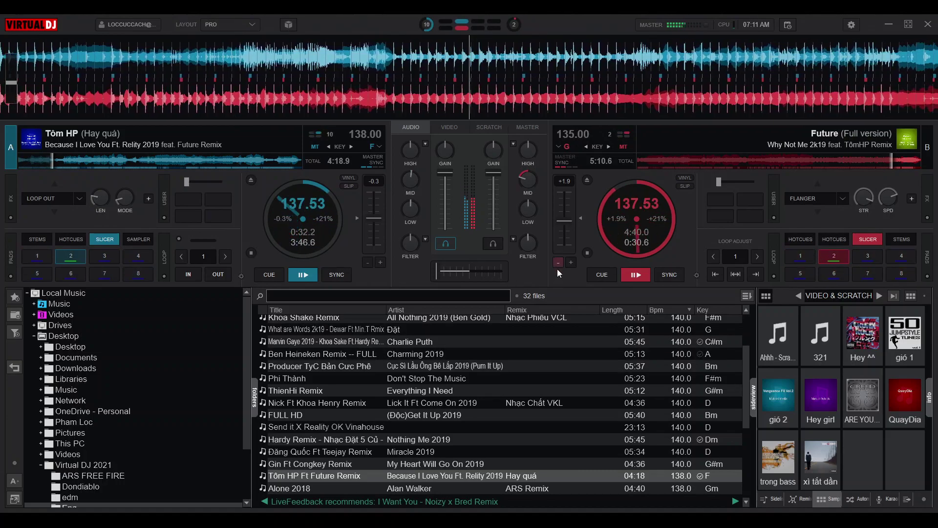
drag(530, 183, 530, 174)
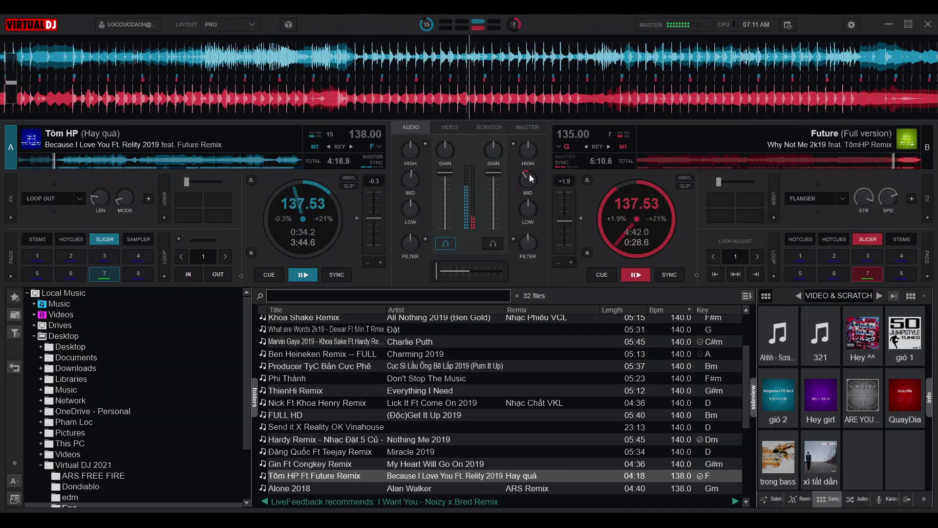
drag(530, 210, 535, 226)
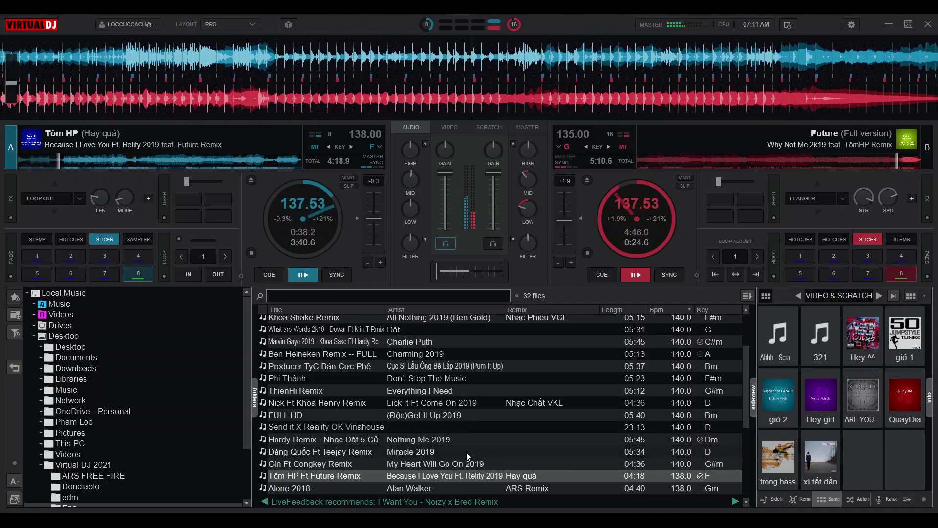
Load "(Độc)New Rules 2k19" from the track list onto deck B
scroll(450, 380, up, 2)
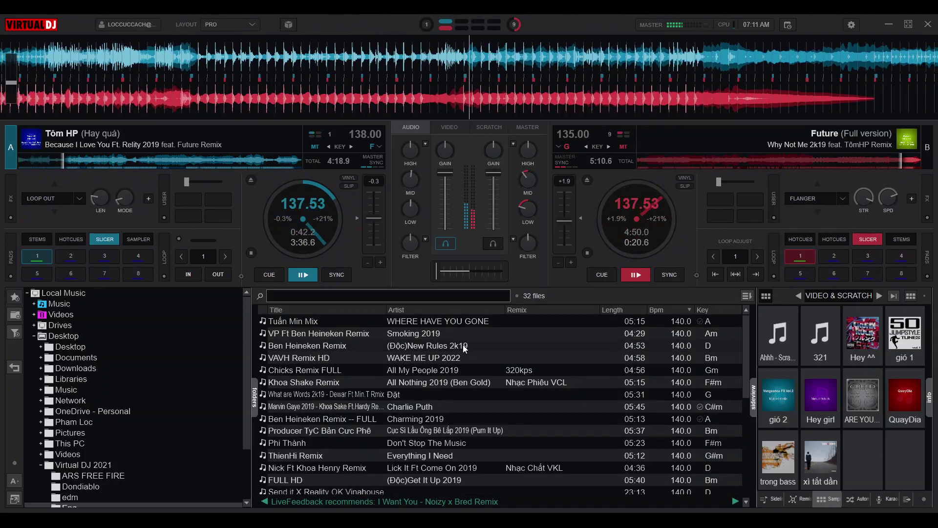
drag(461, 346, 679, 198)
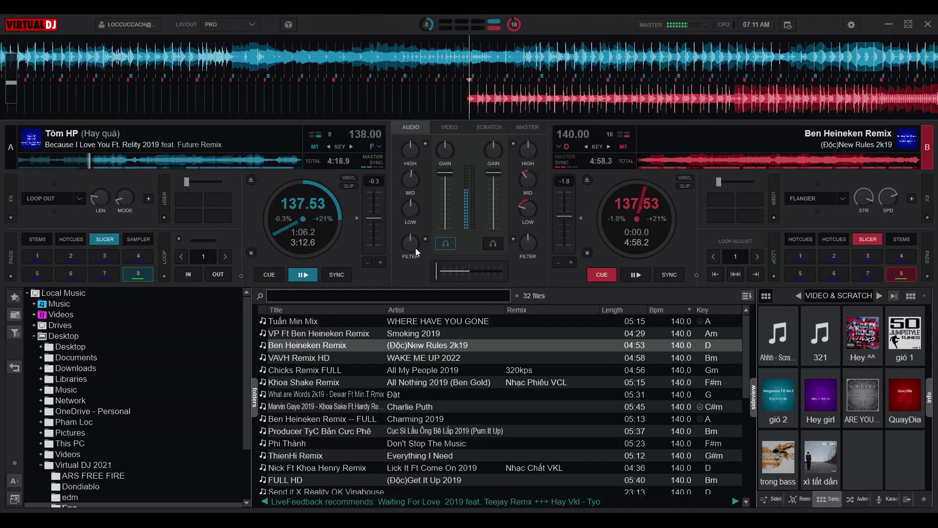
mouse_move(416, 248)
mouse_down()
mouse_move(407, 221)
mouse_move(412, 243)
mouse_up()
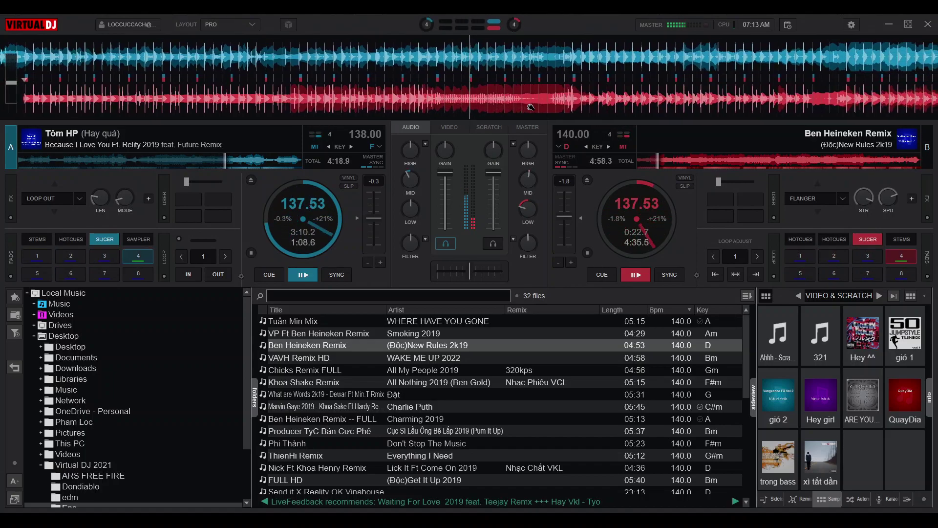
Crossfade fully to deck B, restoring its low EQ to neutral and turning down deck A's low EQ
drag(525, 212, 529, 192)
click(492, 243)
click(493, 243)
drag(477, 274, 503, 273)
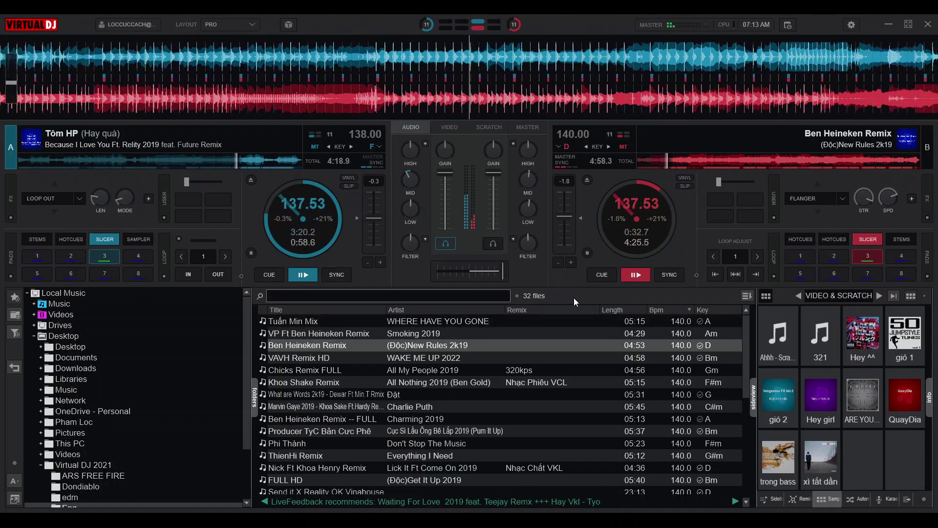
drag(412, 205, 411, 224)
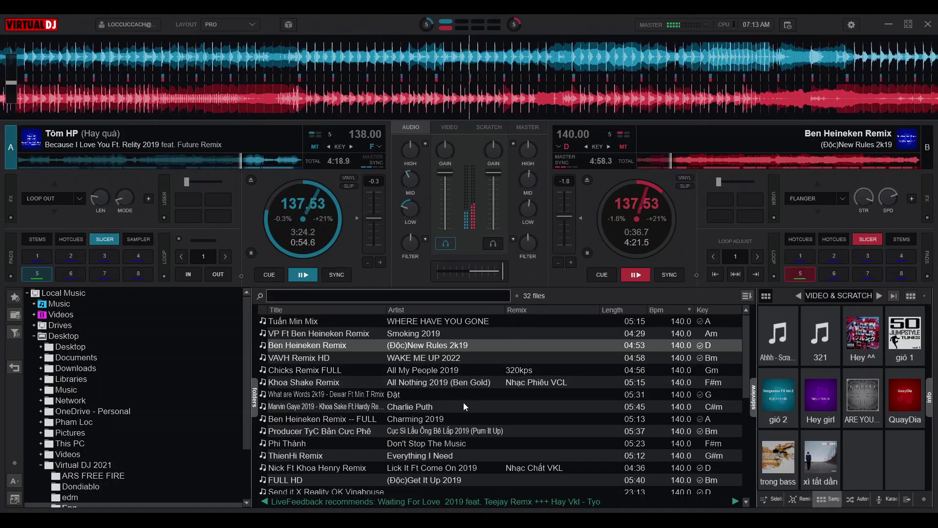
Browse the track list for the next song and load "WAKE ME UP 2022" onto deck A
scroll(451, 437, down, 2)
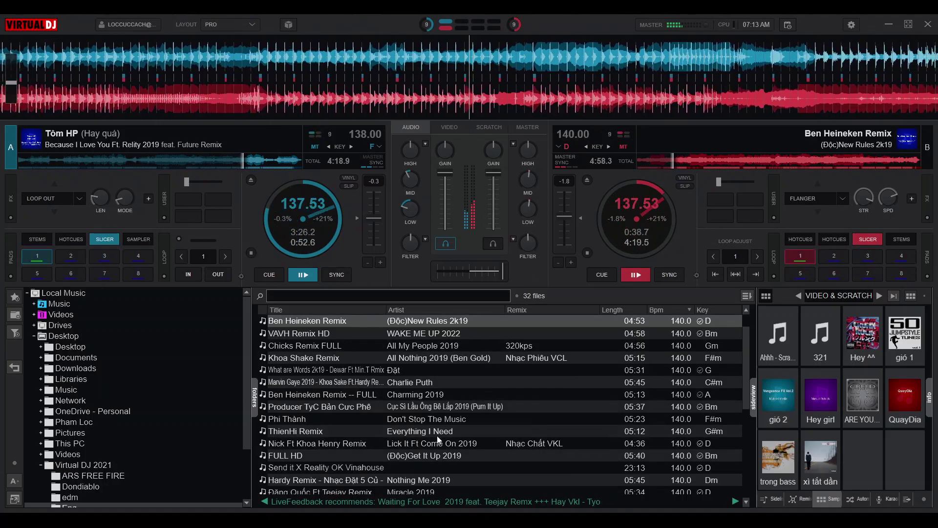
scroll(450, 438, down, 4)
scroll(446, 435, down, 1)
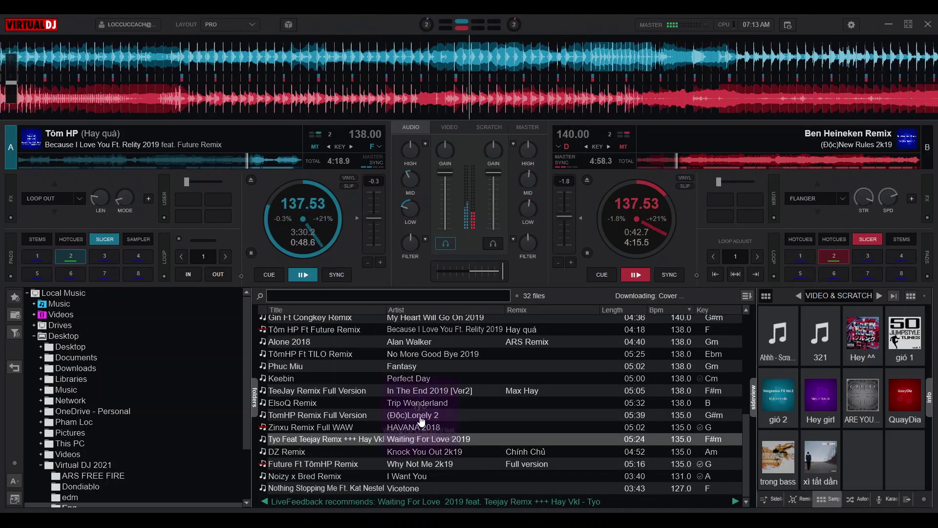
scroll(429, 434, up, 5)
scroll(430, 434, up, 1)
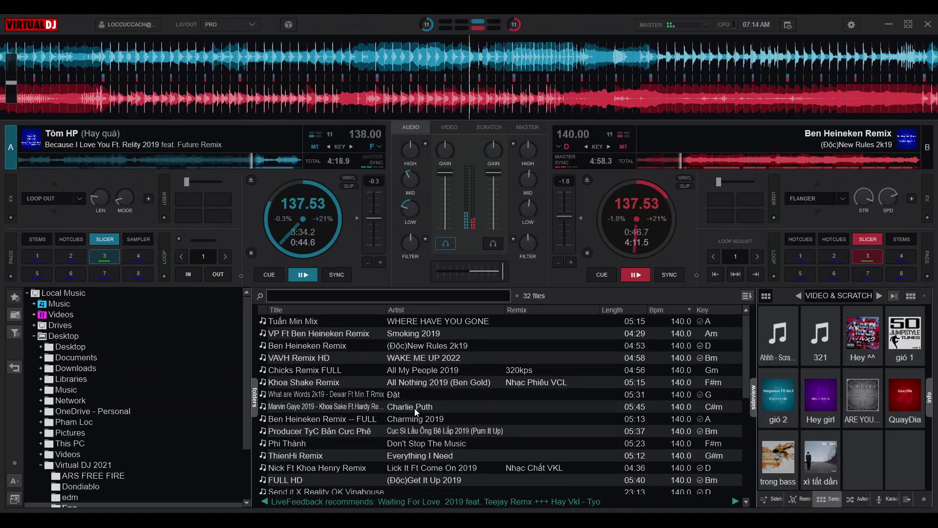
drag(430, 357, 285, 218)
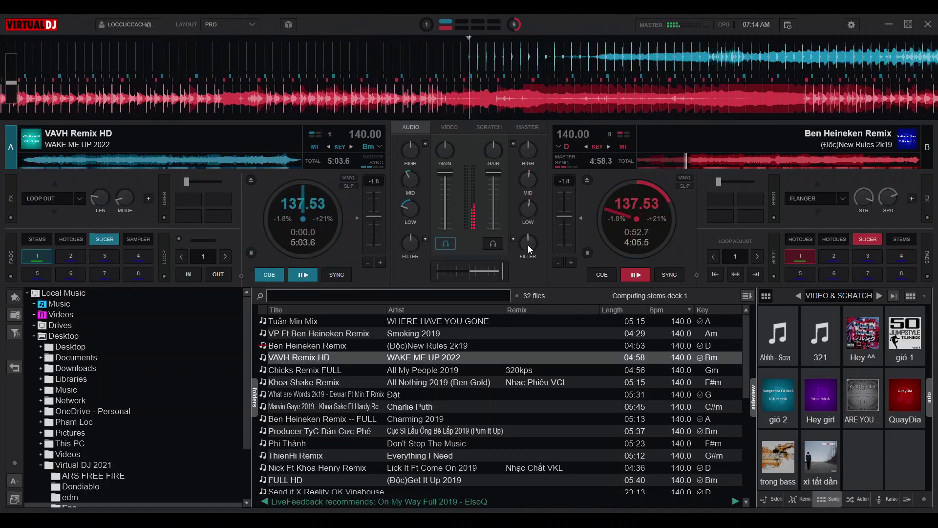
mouse_move(529, 245)
mouse_down()
mouse_move(529, 262)
mouse_move(528, 242)
mouse_up()
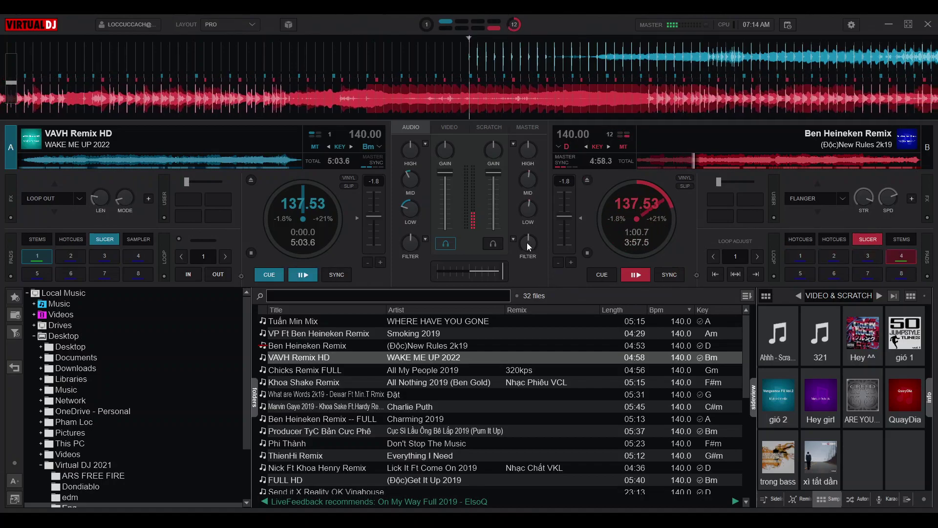
Raise deck B's low EQ slightly and sweep its filter above neutral and back
scroll(526, 207, up, 1)
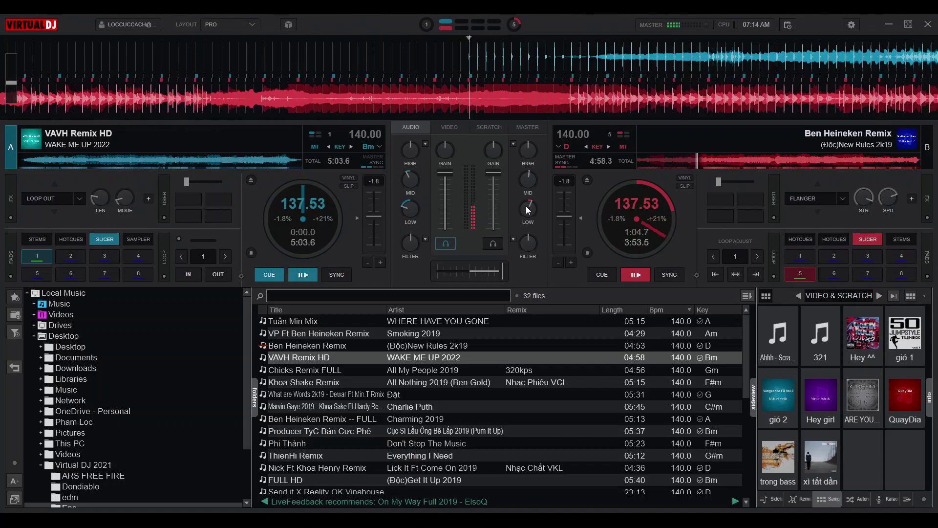
scroll(530, 244, up, 1)
scroll(530, 242, up, 1)
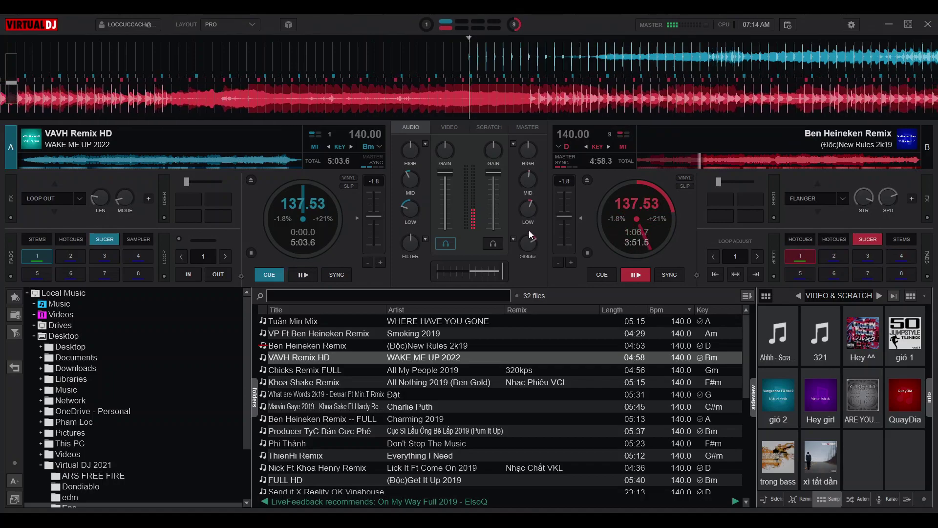
scroll(529, 244, down, 2)
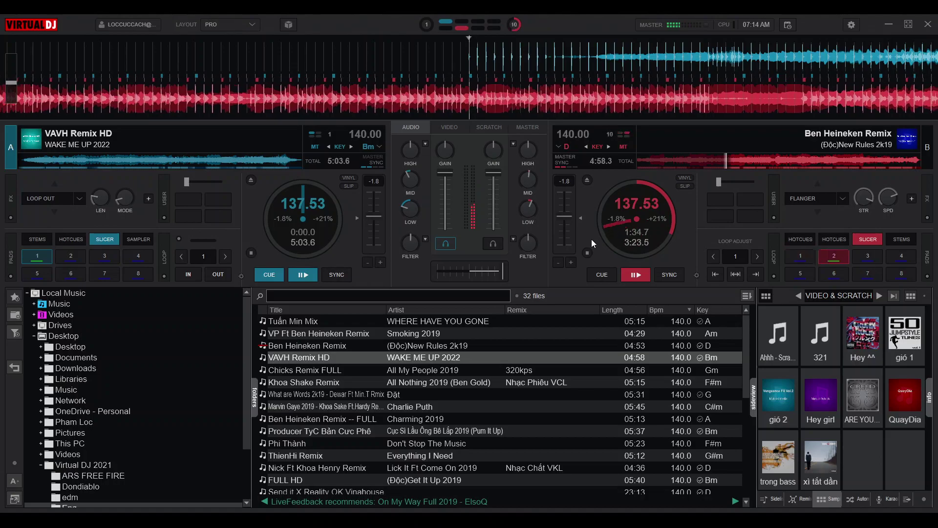
Raise deck B's tempo in stages to 140.00 and 142.63 BPM, syncing deck A to each
drag(562, 216, 562, 218)
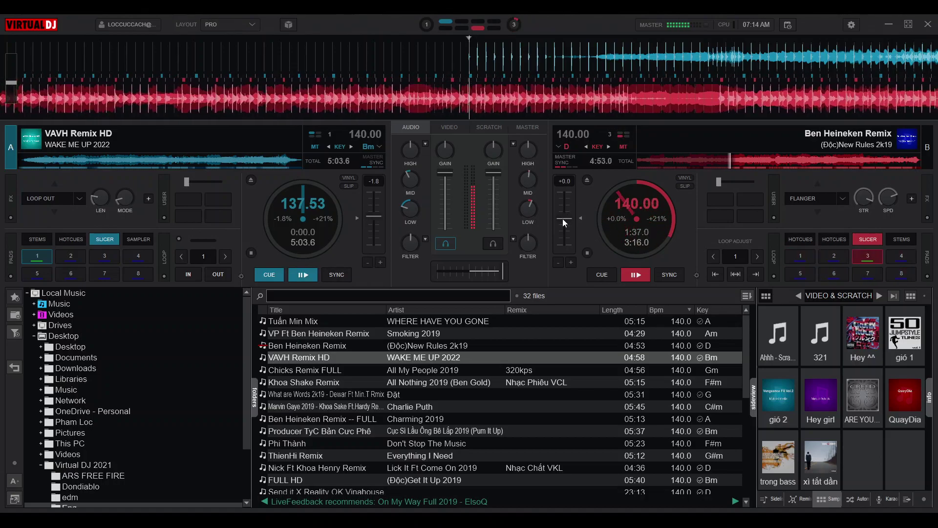
click(337, 275)
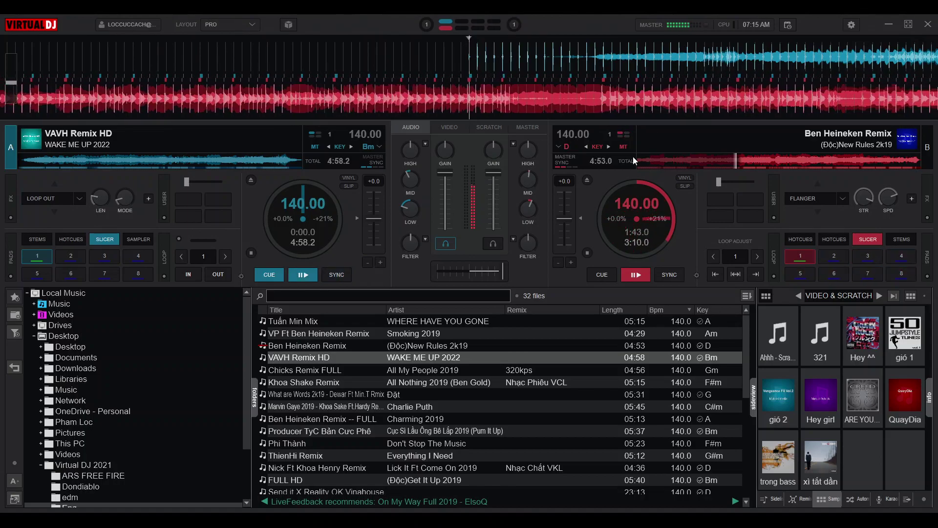
drag(559, 215, 563, 222)
mouse_move(525, 245)
mouse_down()
mouse_move(522, 222)
mouse_move(528, 243)
mouse_up()
double_click(526, 245)
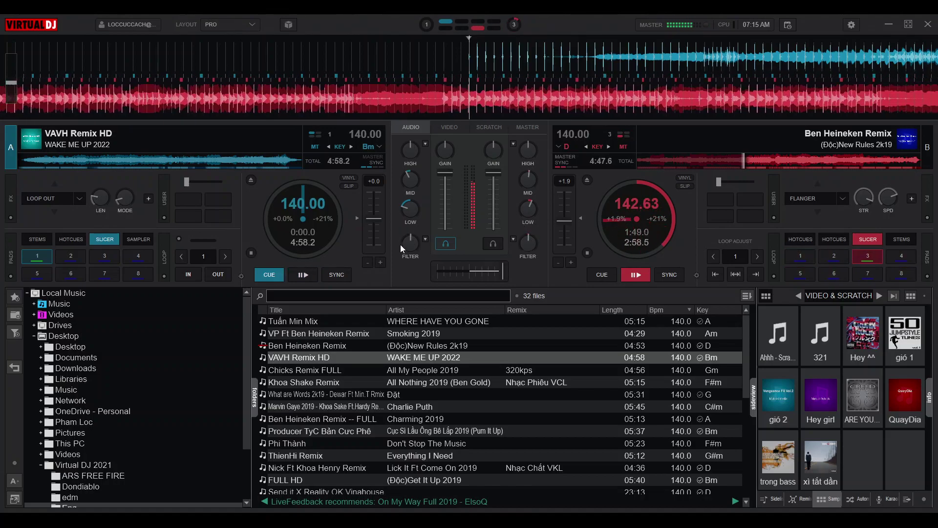
click(336, 274)
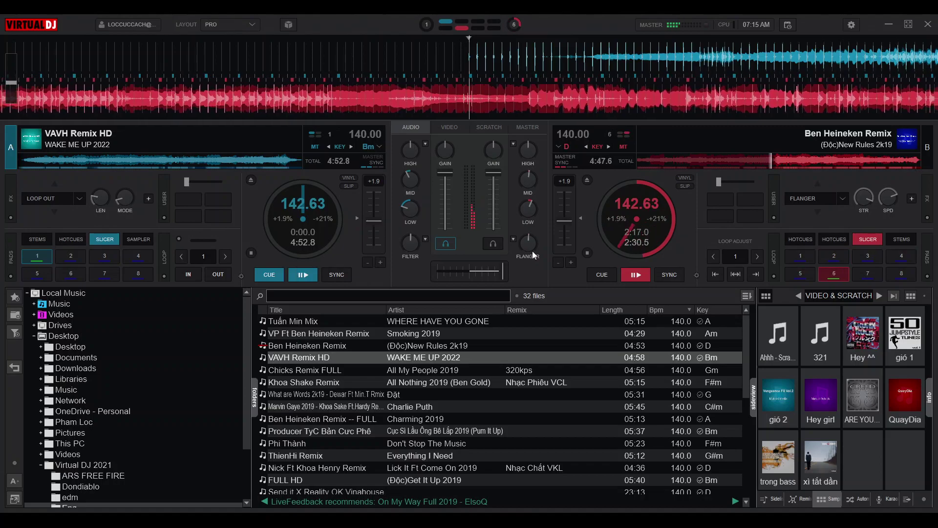
Switch deck A's color effect to Flanger, start "WAKE ME UP 2022" and bring up its mid EQ
click(425, 239)
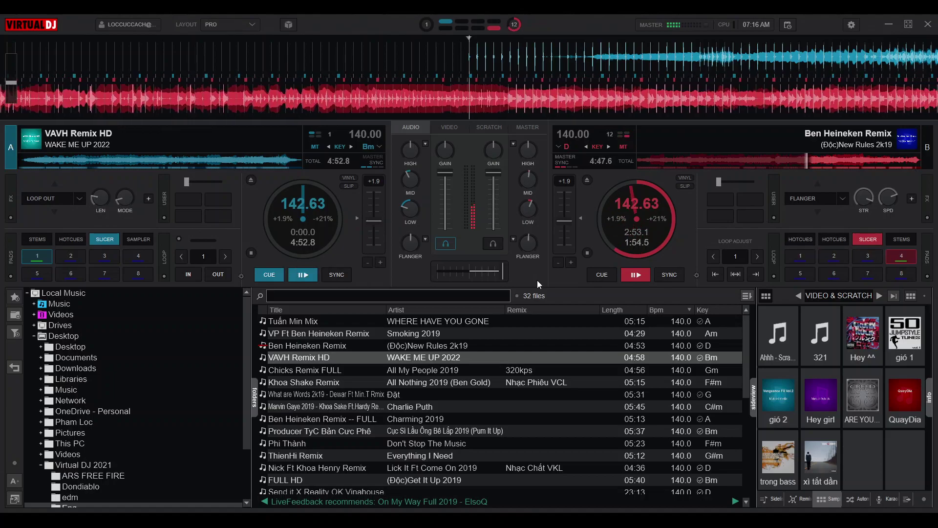
key(space)
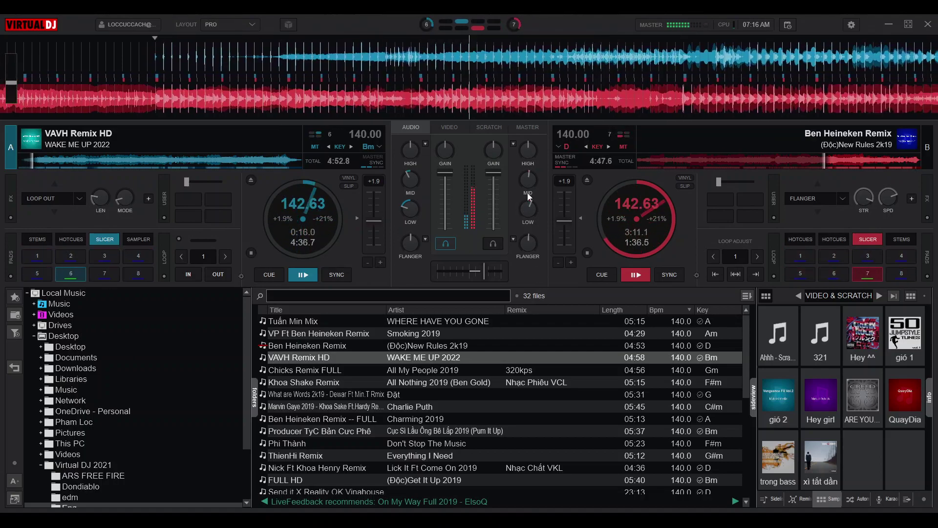
drag(420, 211, 414, 196)
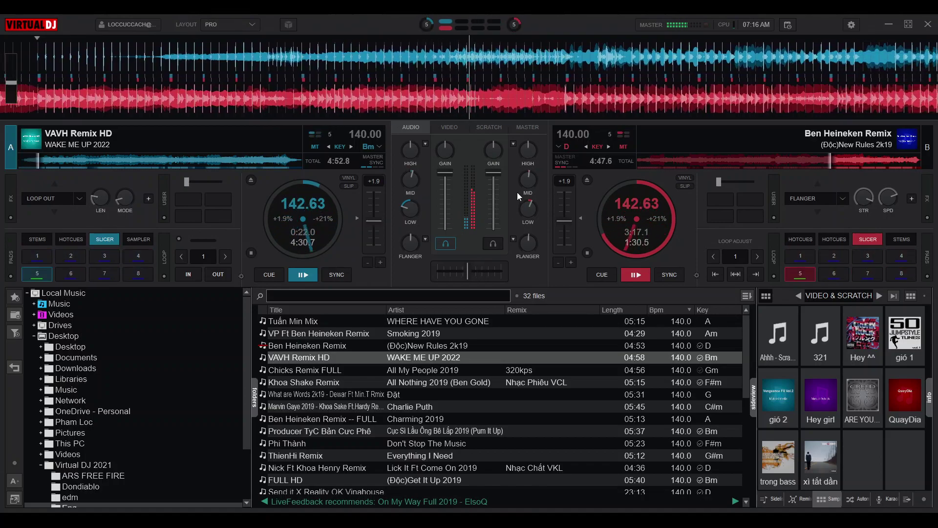
Crossfade fully to deck A, restoring its low EQ to neutral and turning down deck B's mid and low EQ
drag(523, 186, 522, 222)
double_click(415, 210)
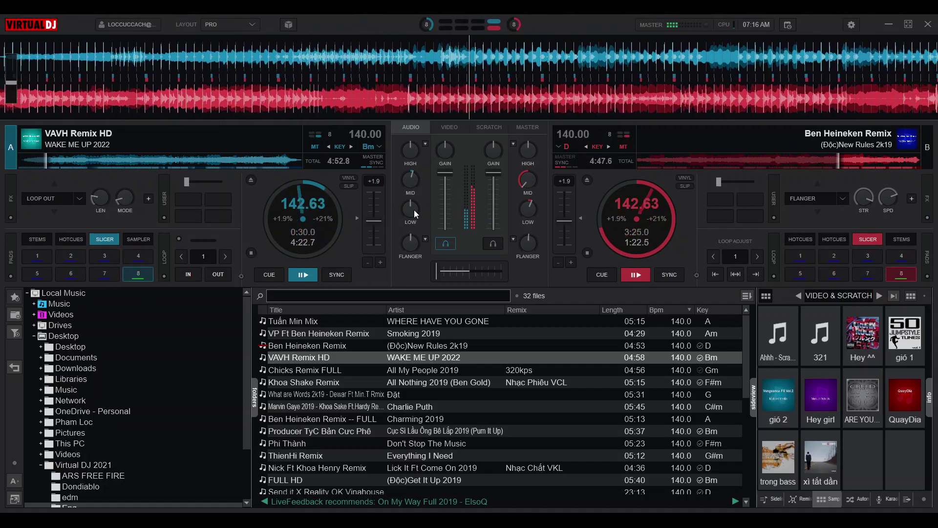
mouse_move(527, 172)
mouse_down()
mouse_move(530, 157)
mouse_move(533, 177)
mouse_up()
drag(528, 209, 527, 241)
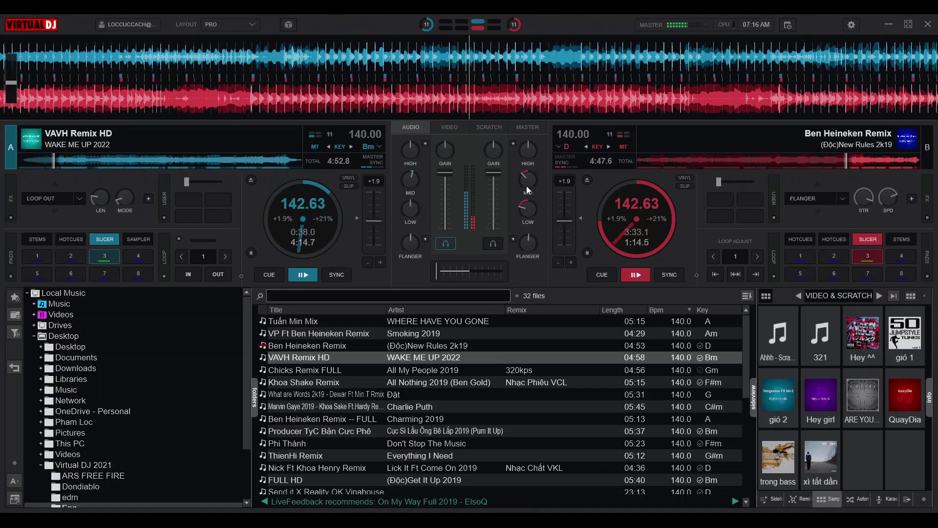
mouse_move(526, 209)
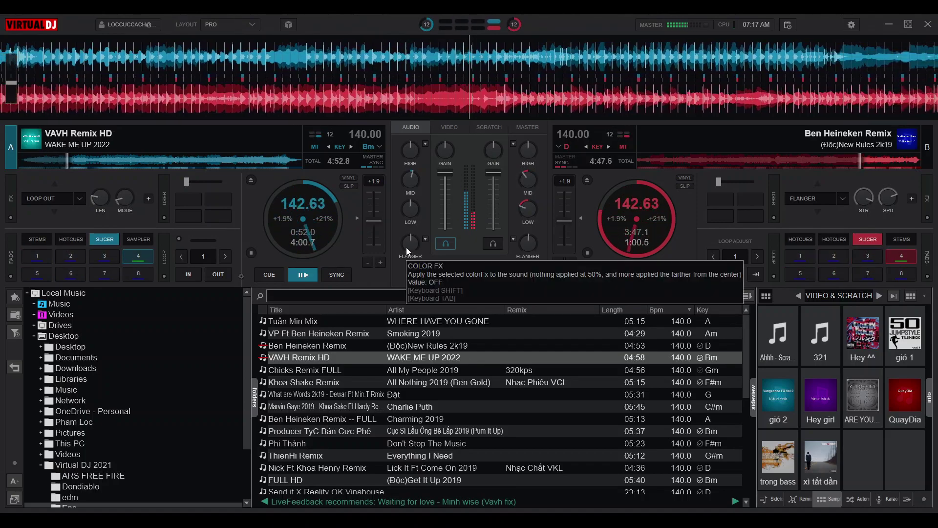
mouse_move(406, 247)
mouse_down()
mouse_move(395, 211)
mouse_move(406, 247)
mouse_up()
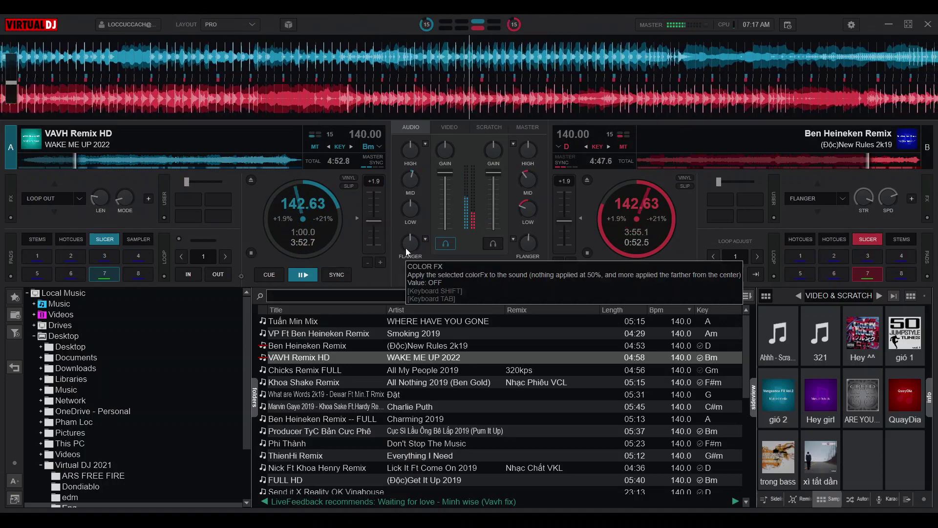
Browse the track list and load "I Want You" by Noizy x Bred Remix onto deck B
scroll(415, 442, down, 2)
scroll(414, 441, down, 1)
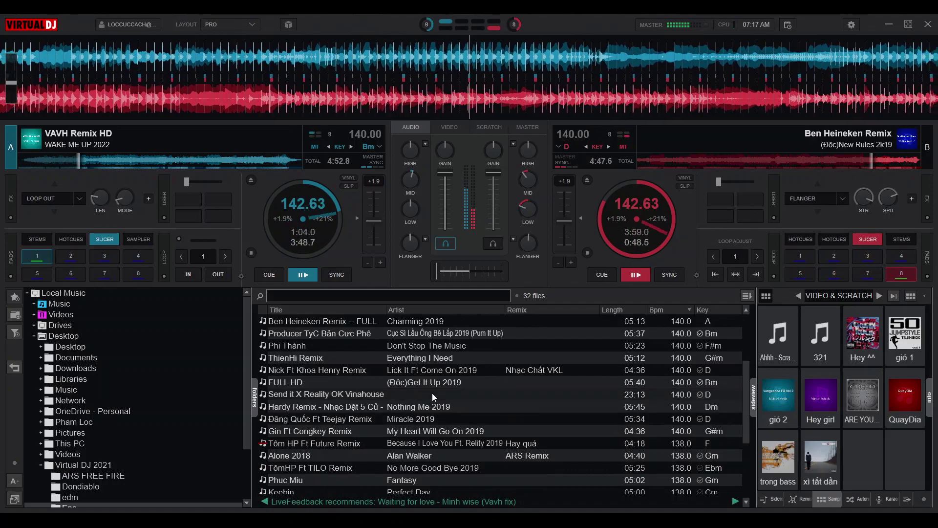
scroll(432, 391, up, 2)
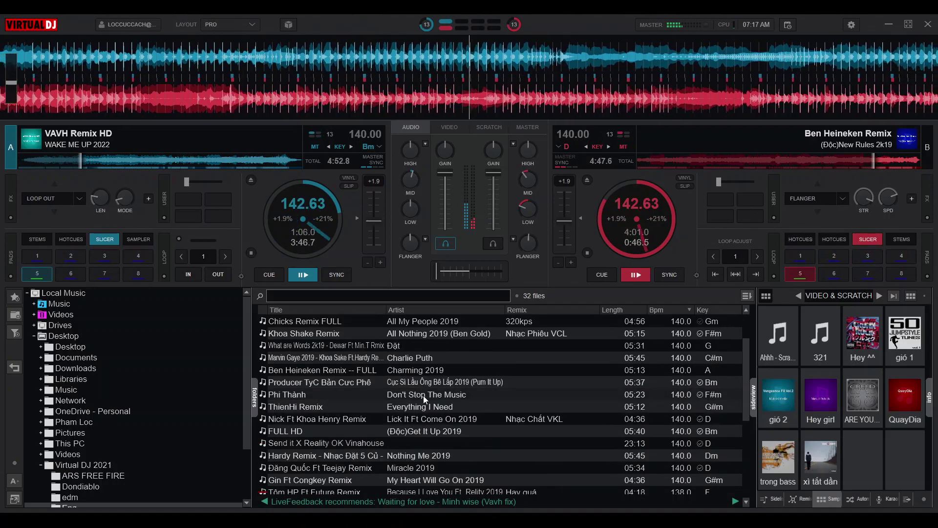
scroll(432, 389, down, 5)
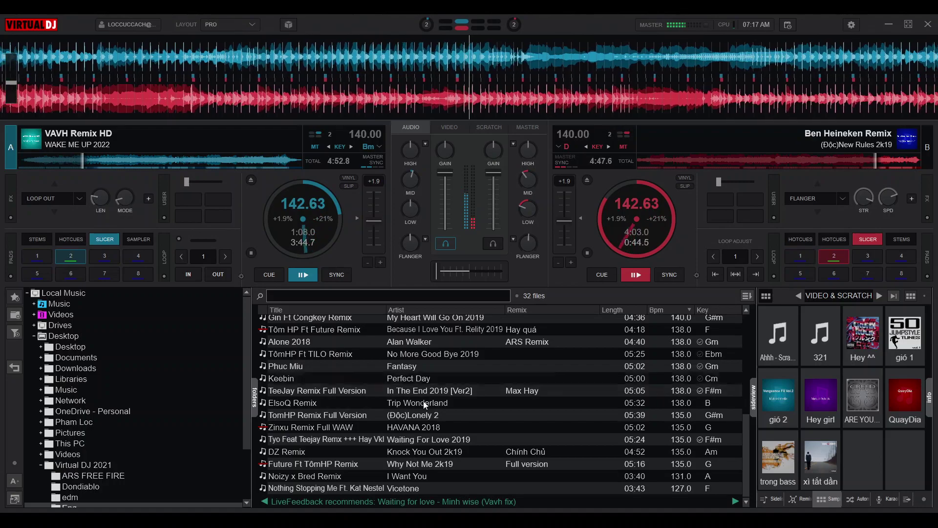
drag(424, 475, 669, 201)
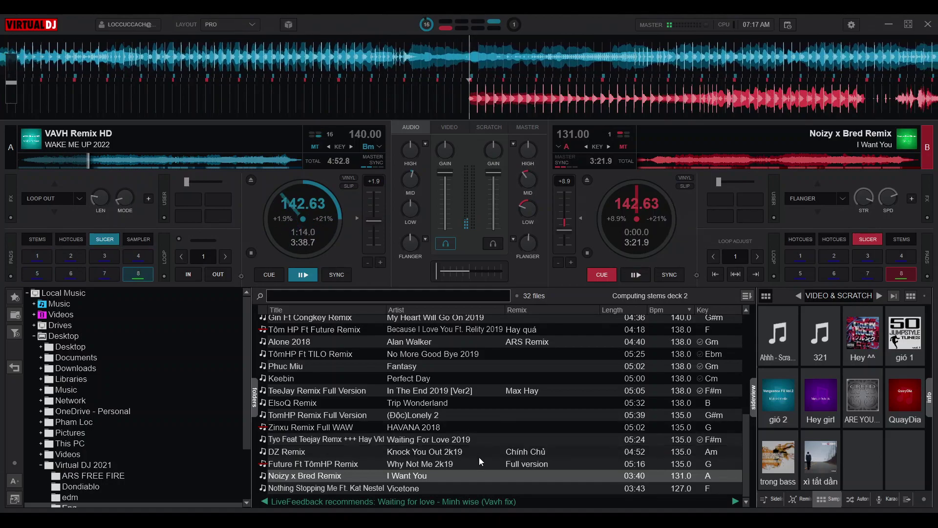
Sort the track list by ascending BPM and load "Trip Wonderland" onto deck B
click(673, 307)
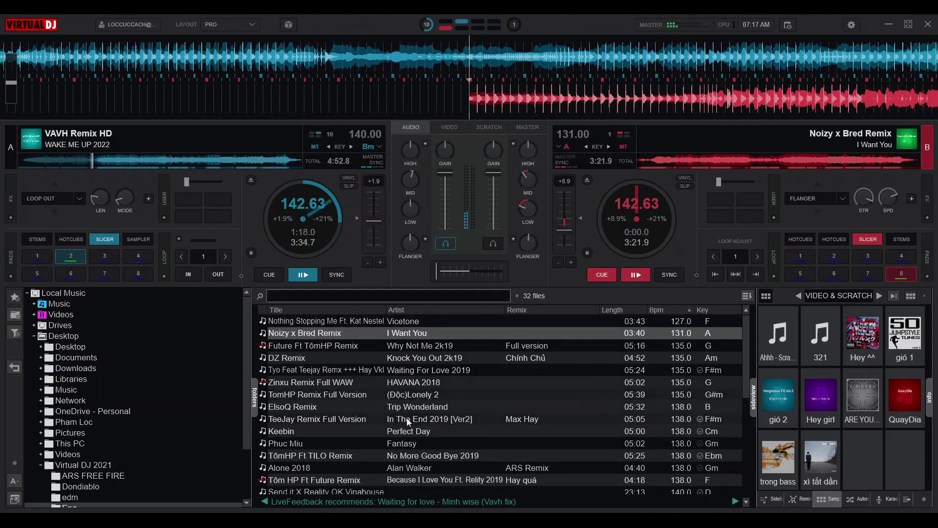
scroll(438, 387, down, 5)
scroll(490, 383, up, 4)
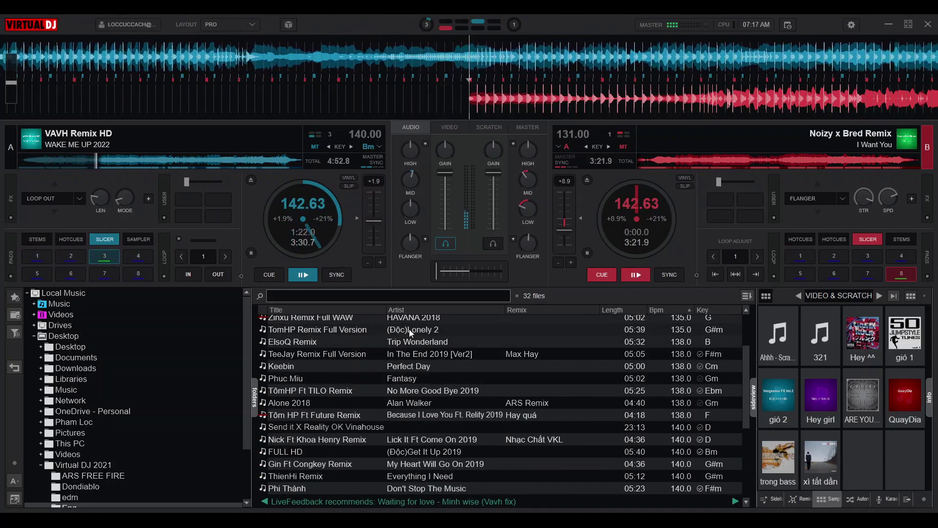
drag(410, 341, 654, 203)
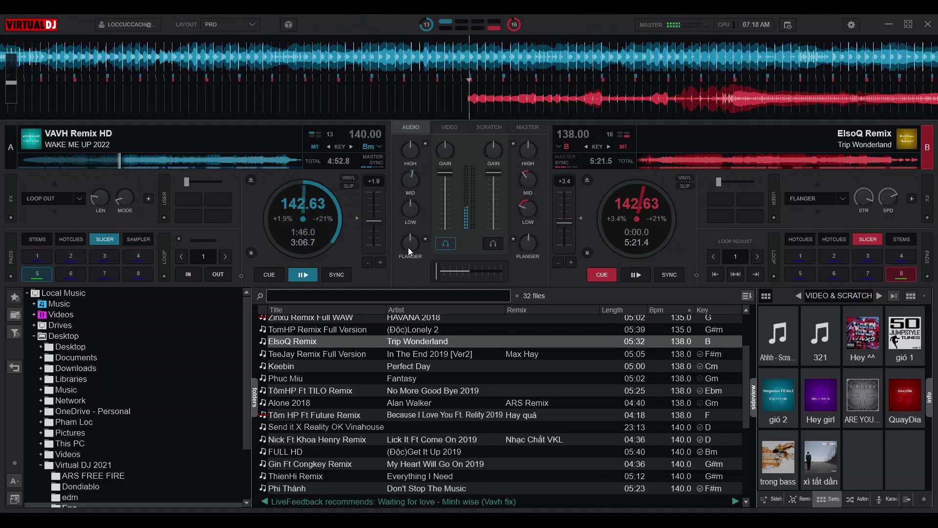
Sweep and reset deck A's flanger, and crossfade fully to deck B with its low EQ restored to neutral
mouse_move(408, 247)
mouse_down()
mouse_move(403, 222)
mouse_move(410, 244)
mouse_up()
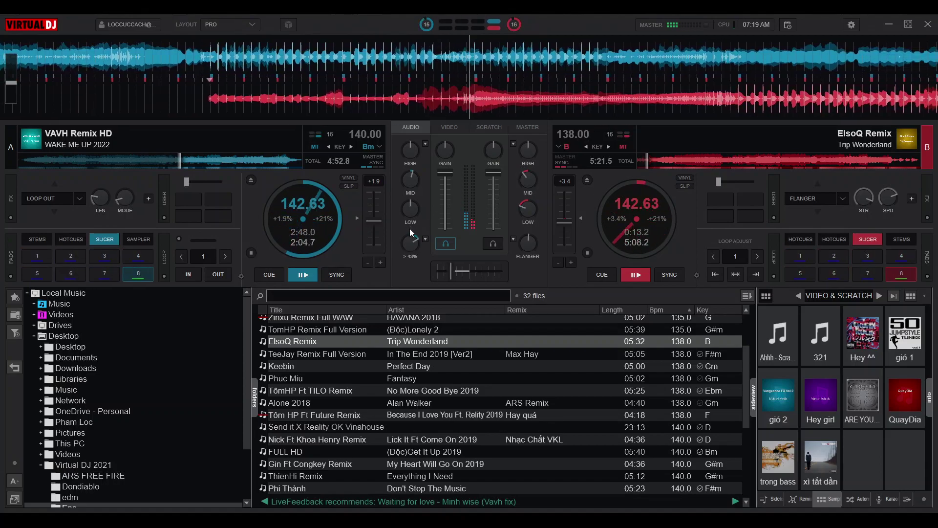
click(413, 248)
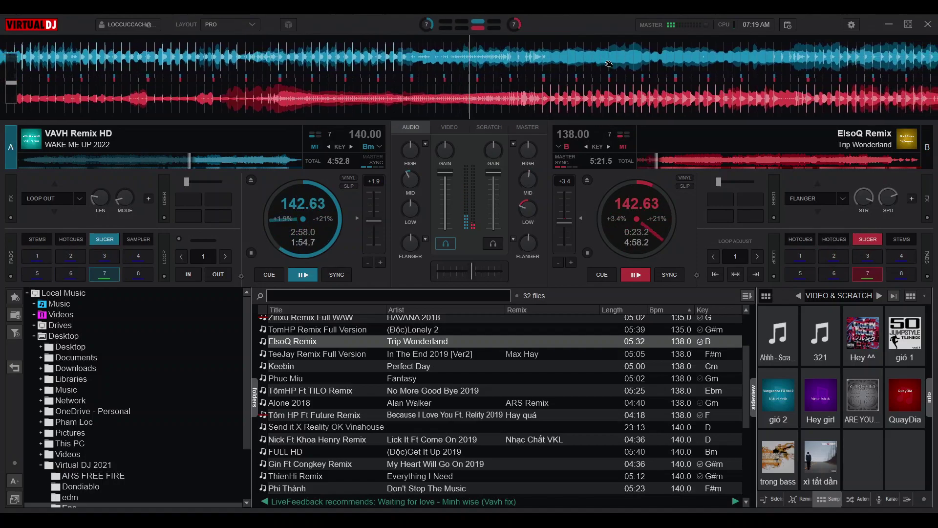
double_click(532, 210)
drag(471, 272, 526, 274)
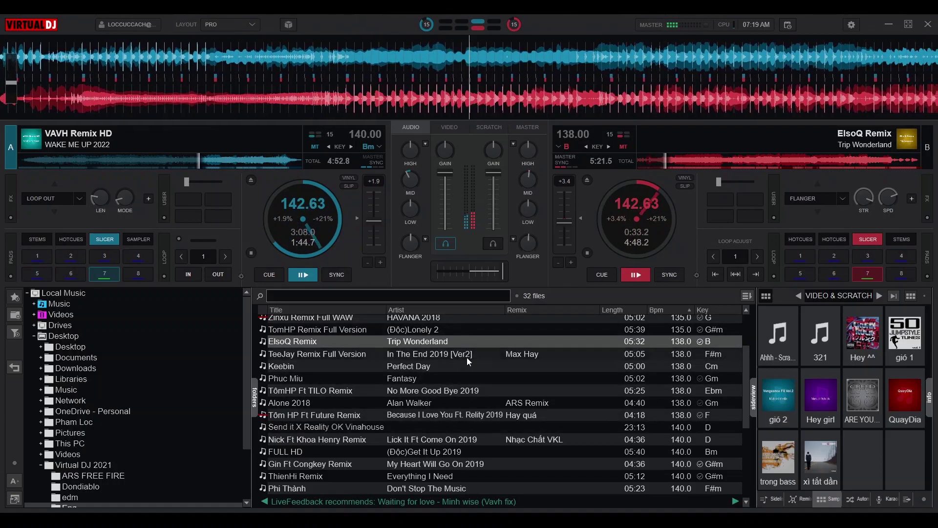
Load "Waiting For Love 2019" onto deck A and match both decks at 141.10 BPM by slowing deck B
scroll(560, 369, up, 2)
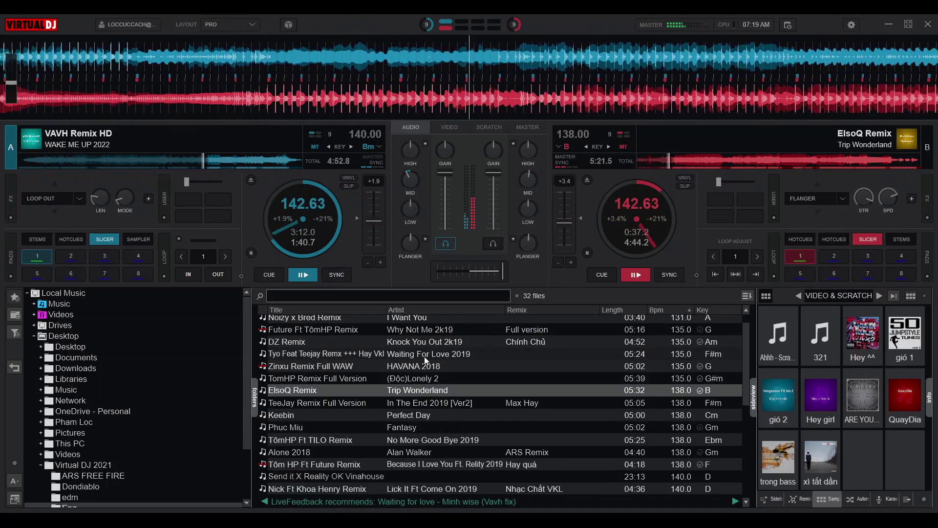
drag(425, 361, 360, 201)
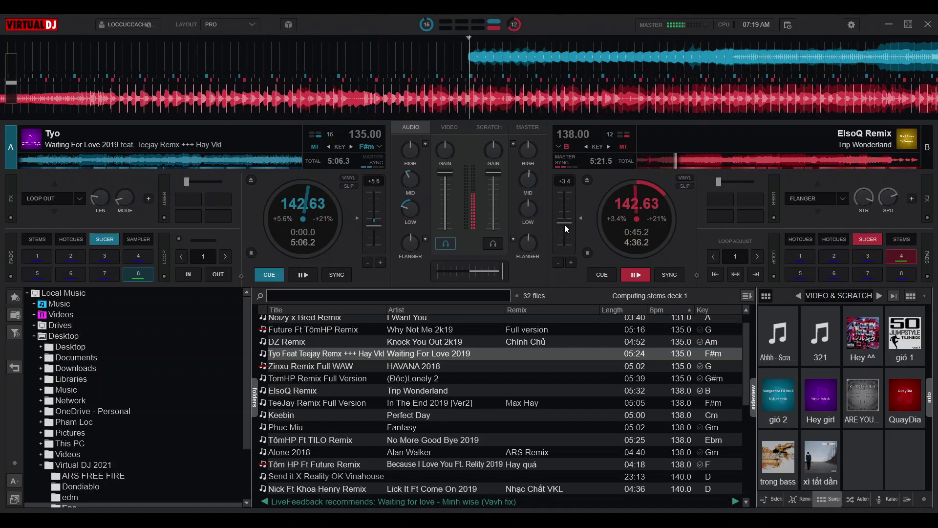
drag(565, 224, 564, 223)
click(348, 274)
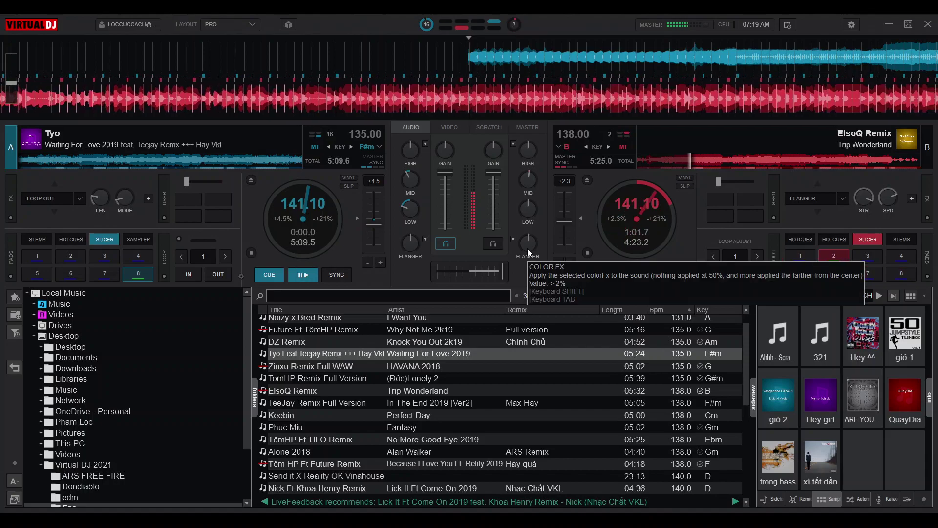
Sweep deck B's flanger, and crossfade fully to deck A while turning down deck B's low EQ
drag(527, 248, 517, 218)
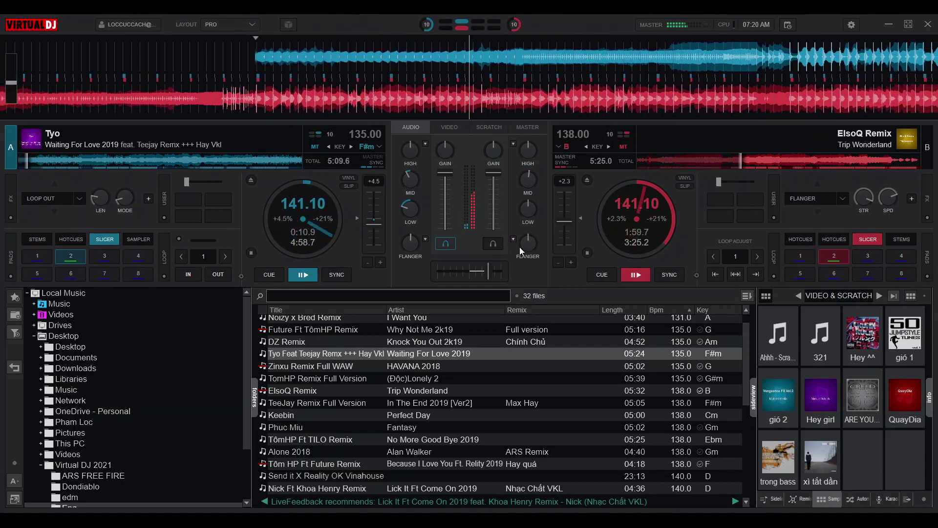
mouse_move(526, 247)
mouse_down()
mouse_move(520, 216)
mouse_move(521, 241)
mouse_up()
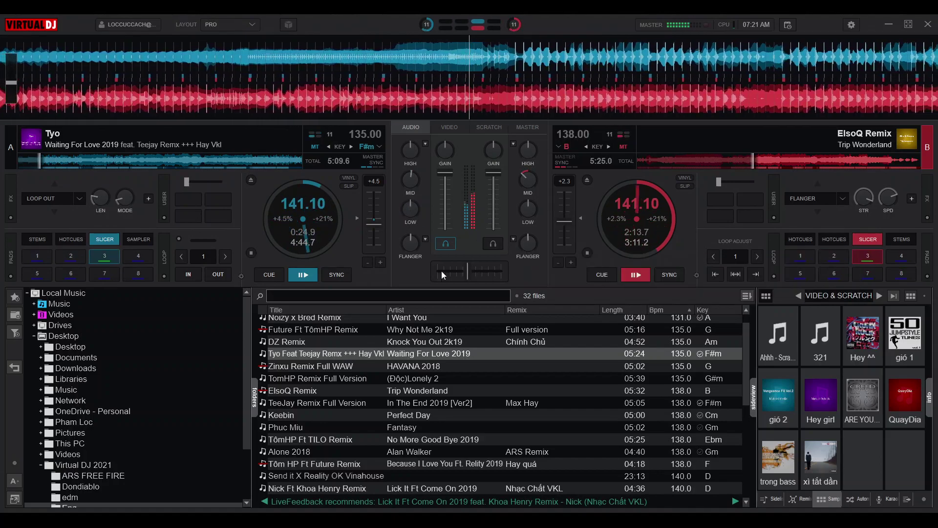
drag(467, 271, 437, 275)
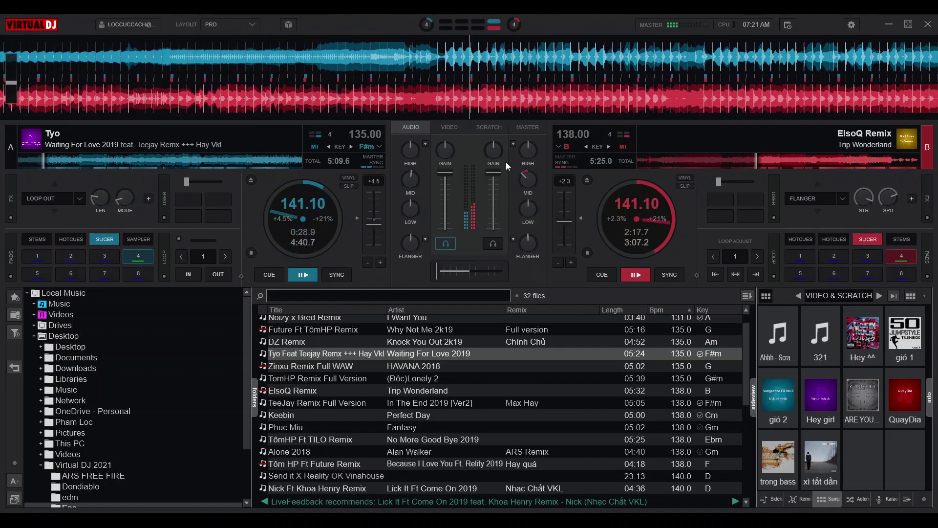
drag(527, 205, 527, 219)
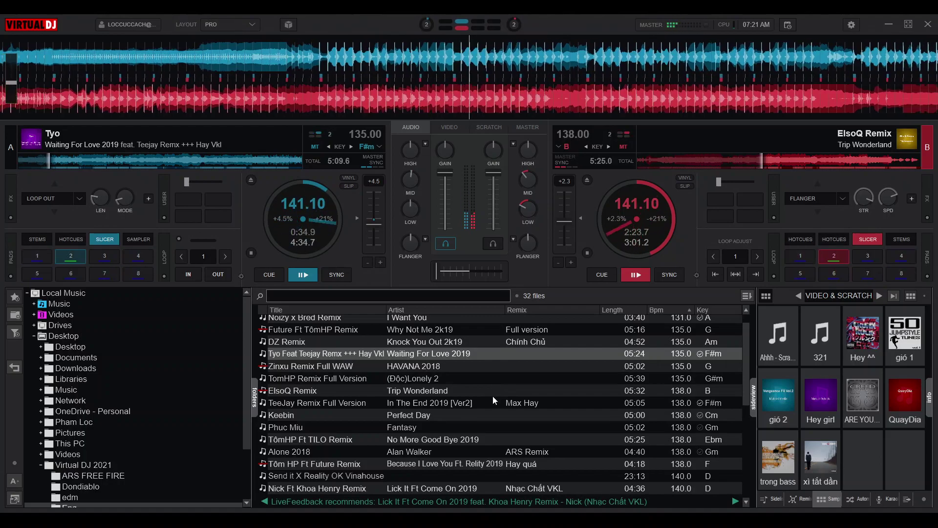
Load "I Want You" from the track list onto deck B
scroll(483, 394, up, 1)
drag(420, 333, 703, 200)
Slow deck A to 140.06 BPM, sync deck B to it, and sweep deck A's flanger
drag(377, 222, 376, 226)
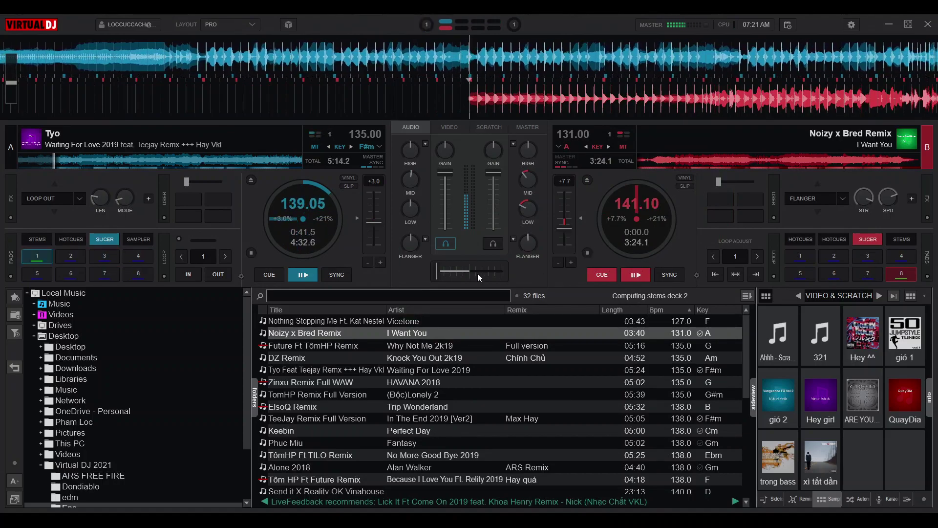
scroll(378, 222, up, 4)
scroll(378, 222, down, 2)
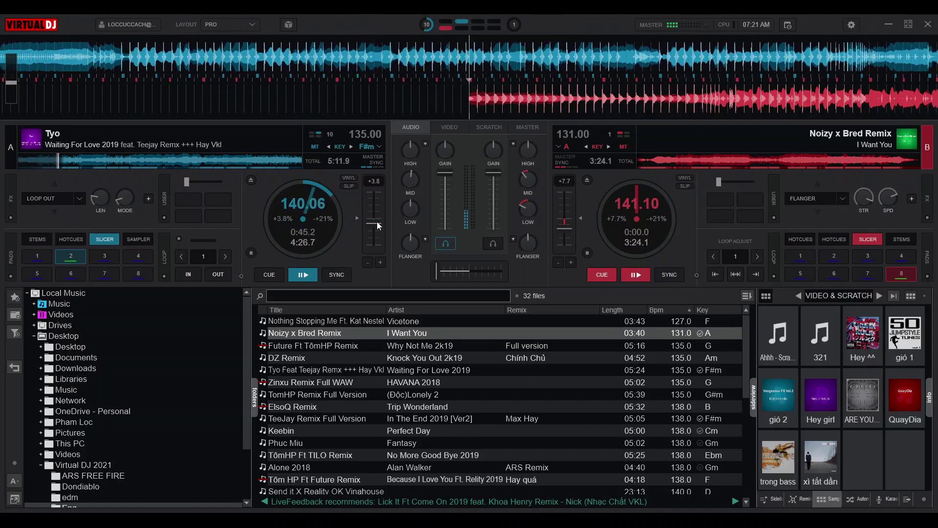
click(676, 274)
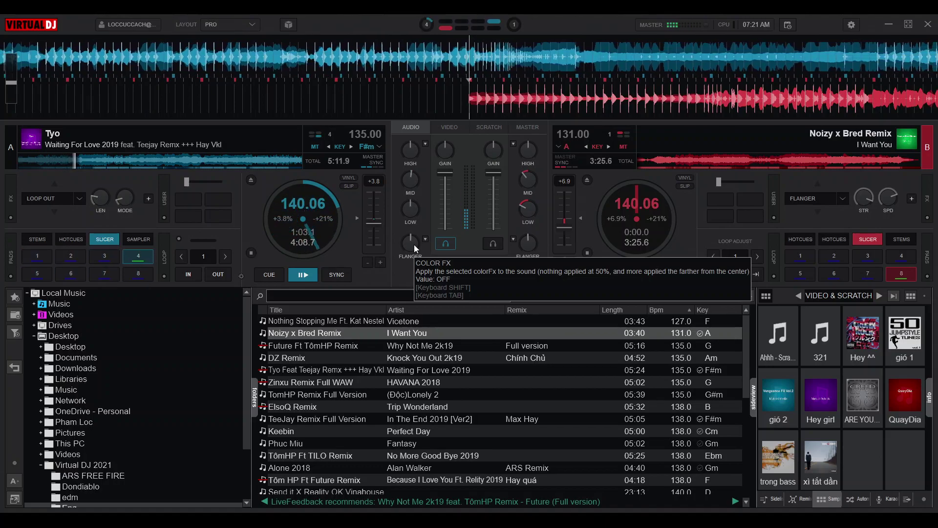
mouse_move(415, 244)
mouse_down()
mouse_move(410, 206)
mouse_move(410, 242)
mouse_up()
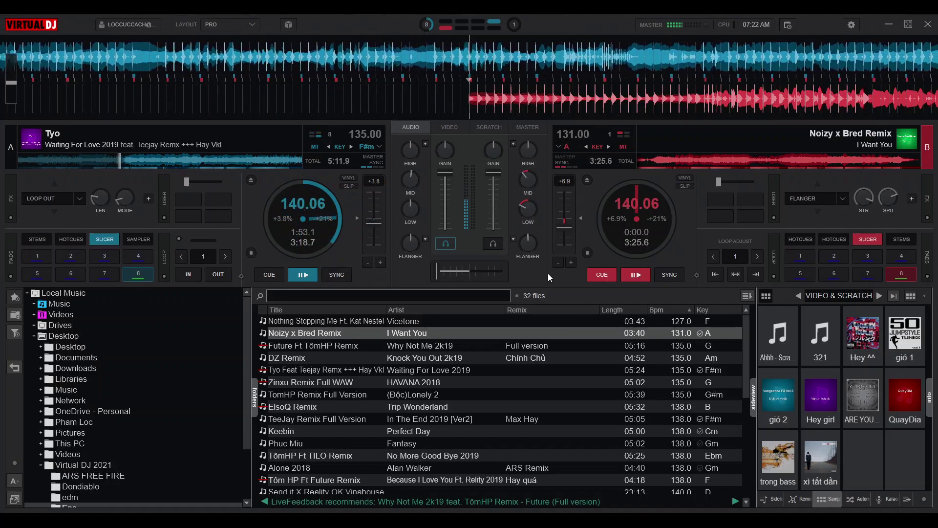
Sweep deck A's flanger, and start "I Want You" on deck B while crossfading fully to it
key(space)
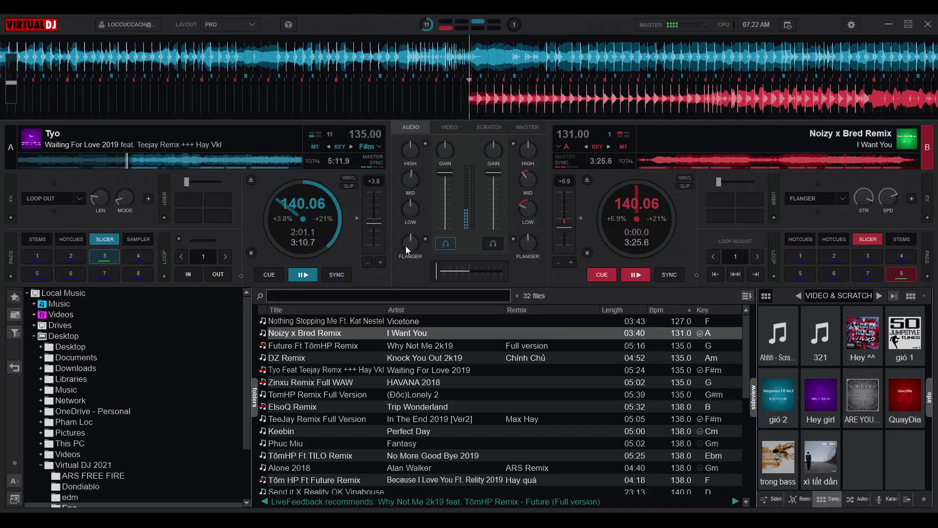
mouse_move(406, 245)
mouse_down()
mouse_move(402, 208)
mouse_move(406, 246)
mouse_up()
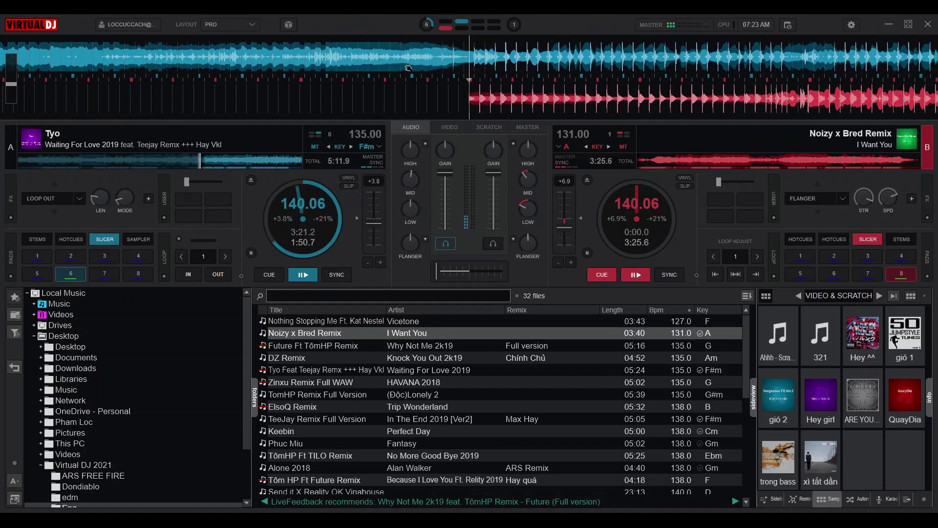
key(space)
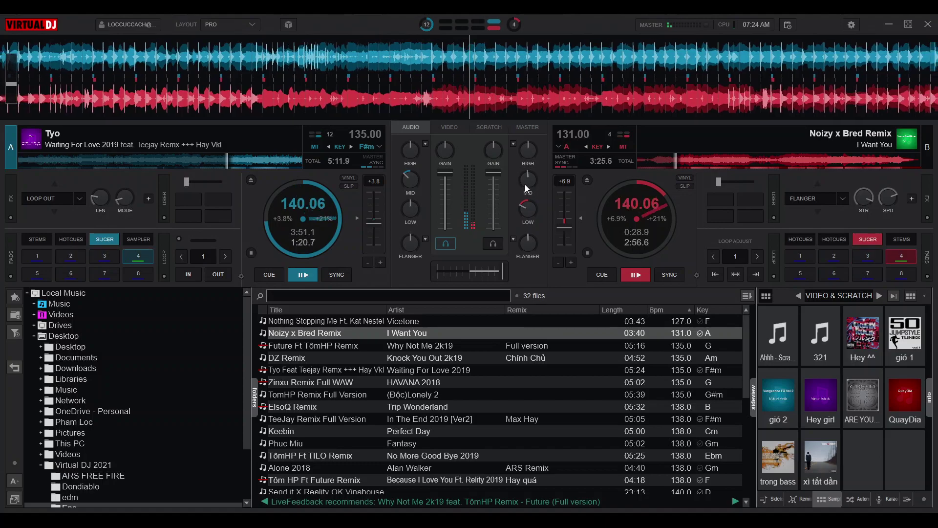
Restore deck B's low EQ, boost its mid EQ, and slow its tempo to 135.42 BPM
drag(526, 209, 526, 186)
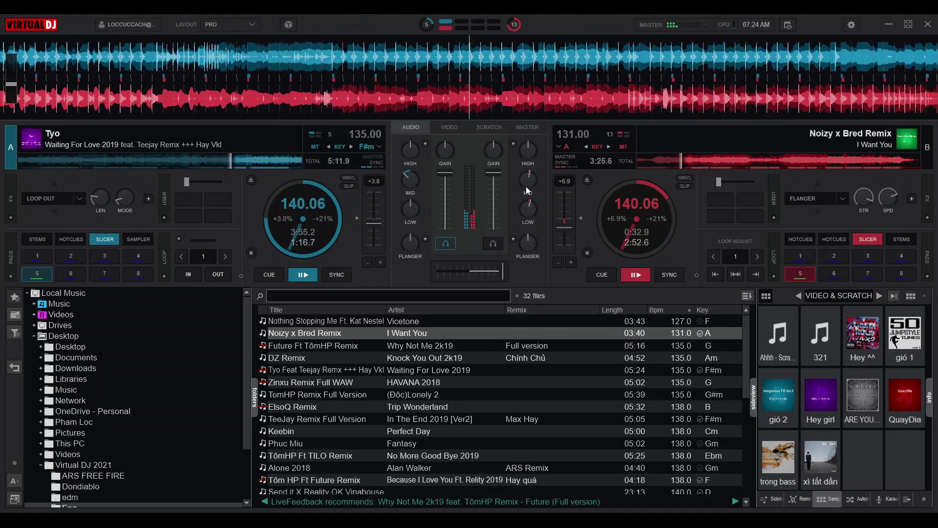
drag(526, 192, 526, 177)
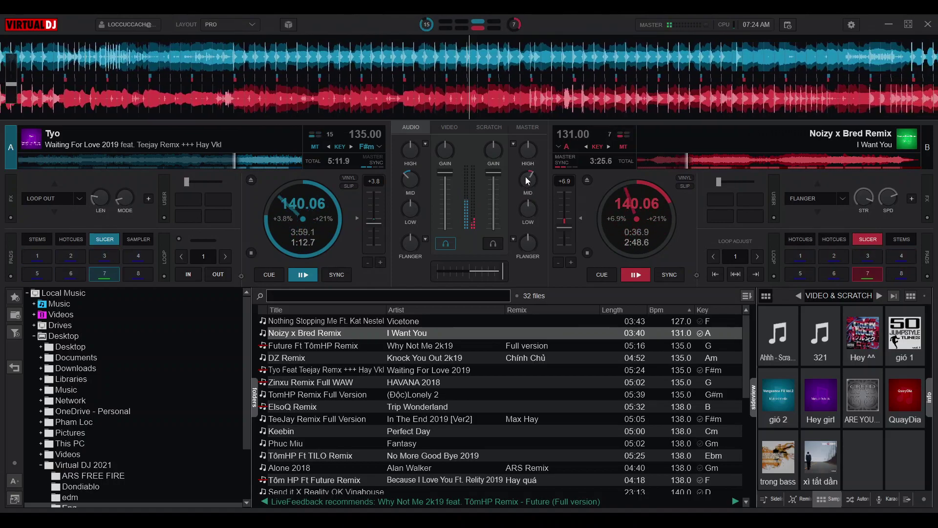
drag(562, 225, 564, 222)
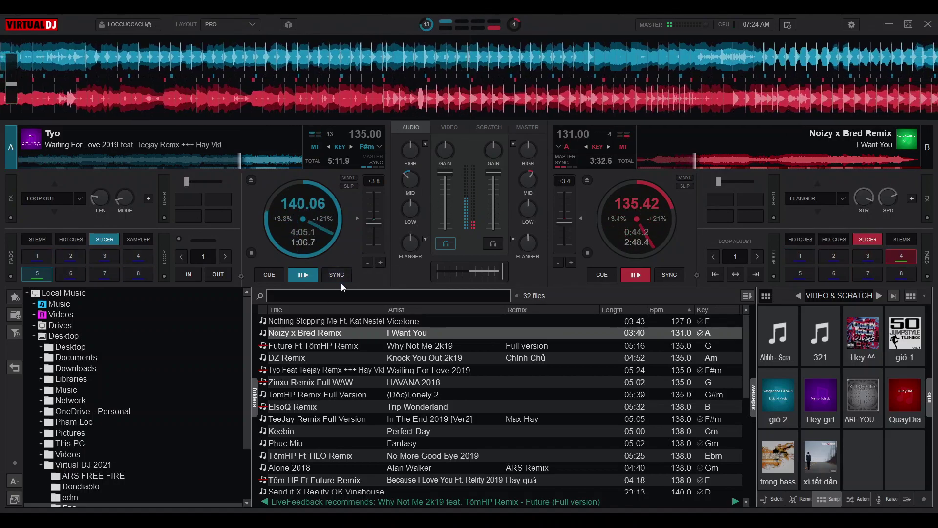
Stop deck A and load "(Độc)Lonely 2" from the track list onto it
click(307, 276)
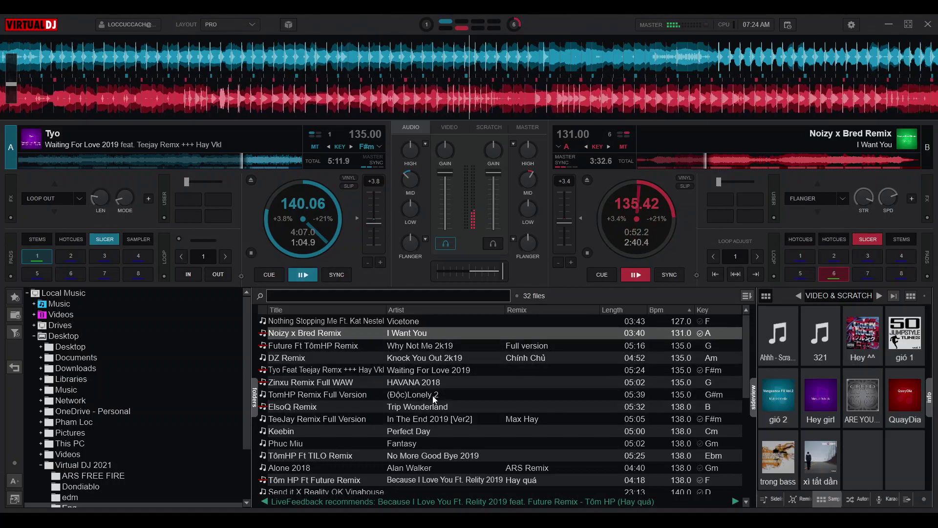
drag(415, 393, 283, 219)
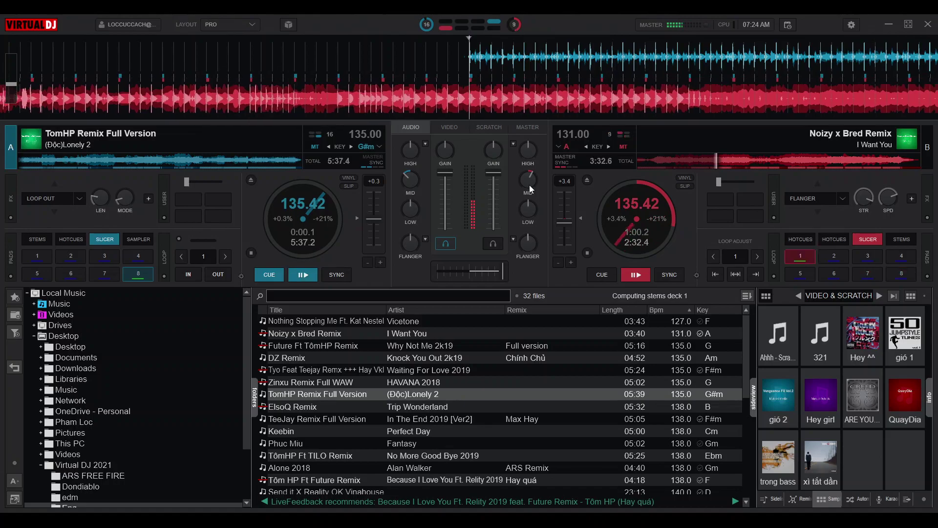
scroll(529, 186, down, 1)
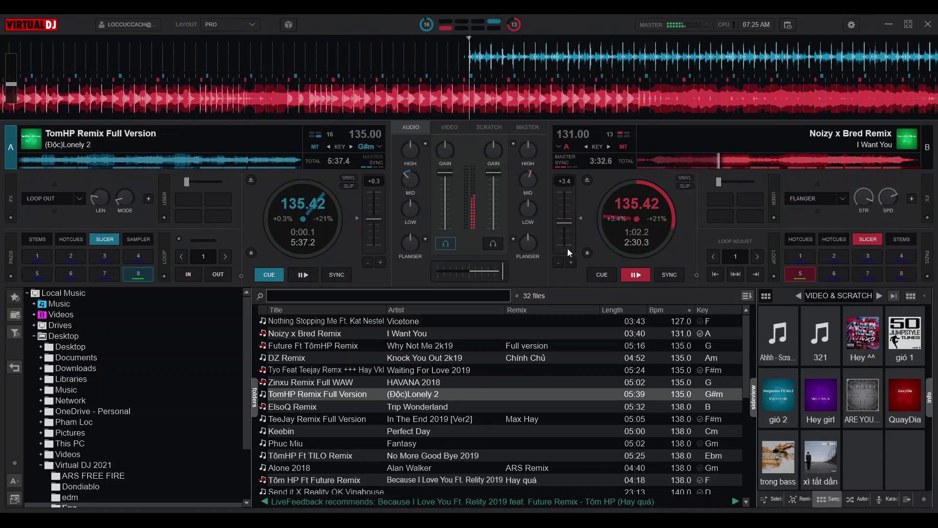
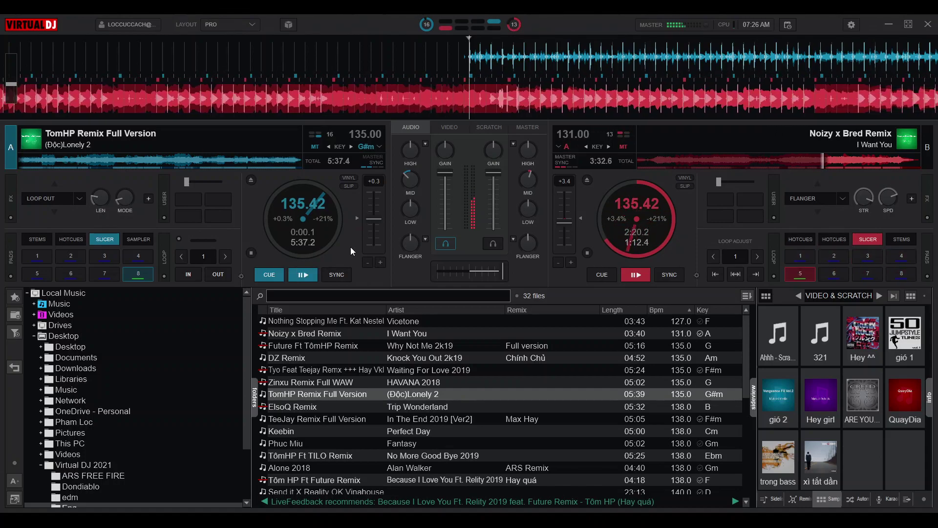
Start "(Độc)Lonely 2" on deck A and crossfade fully to it, bringing its low EQ back to centre
key(space)
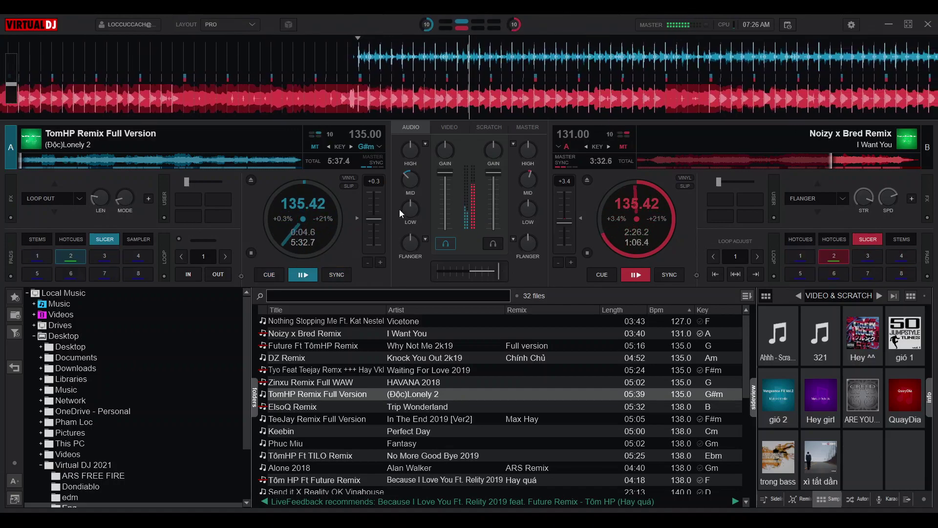
scroll(411, 201, down, 3)
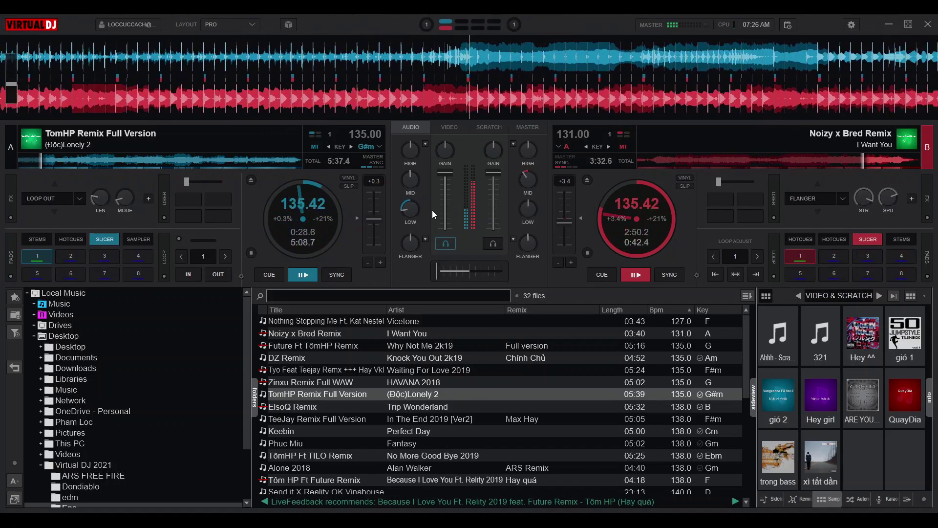
drag(415, 213, 414, 188)
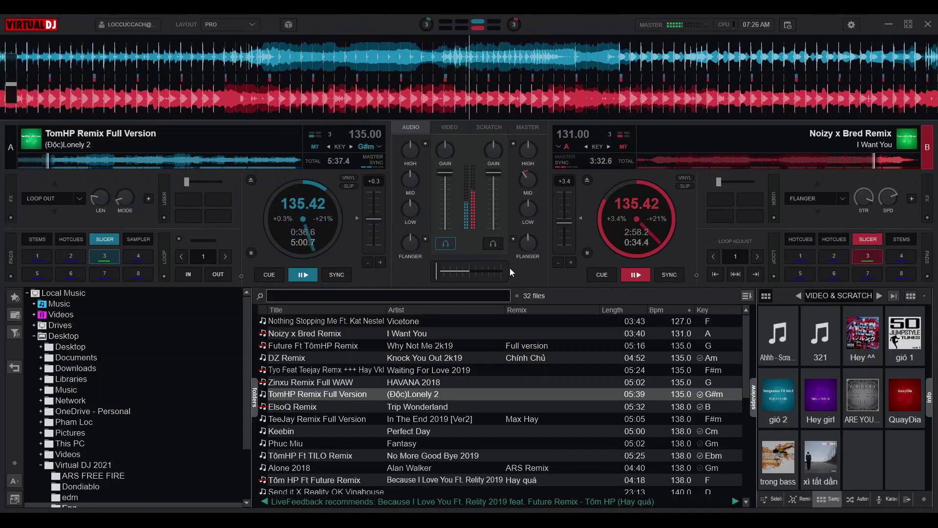
Sweep deck A's flanger and raise its tempo to 138.54 BPM
mouse_move(409, 248)
mouse_down()
mouse_move(401, 212)
mouse_move(409, 245)
mouse_up()
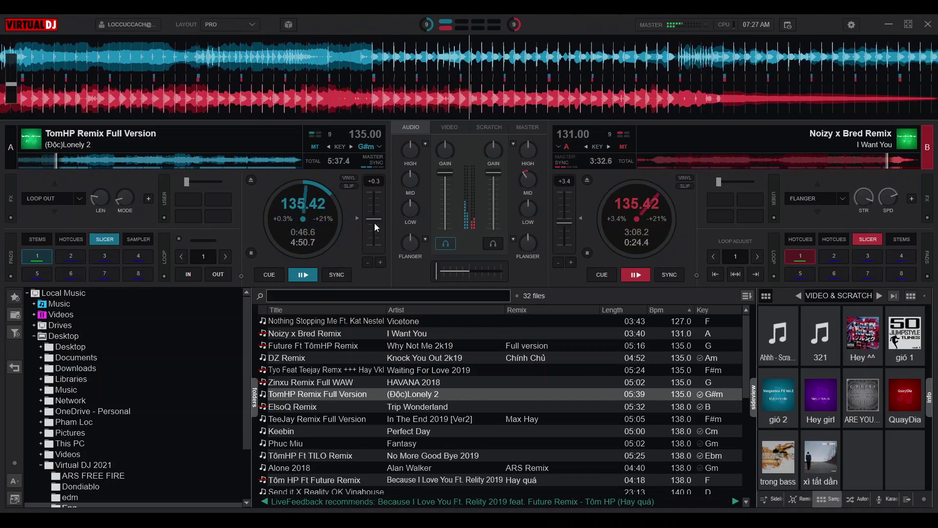
drag(373, 220, 376, 225)
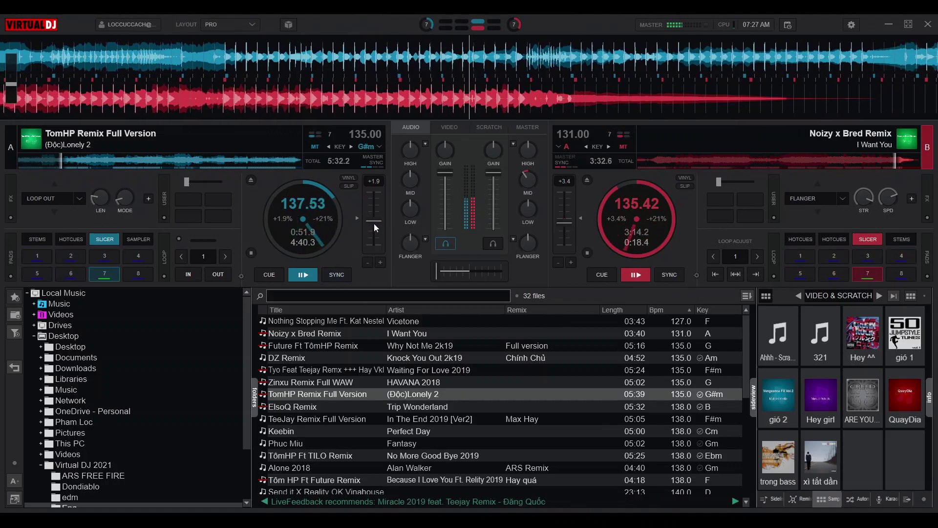
drag(375, 222, 376, 224)
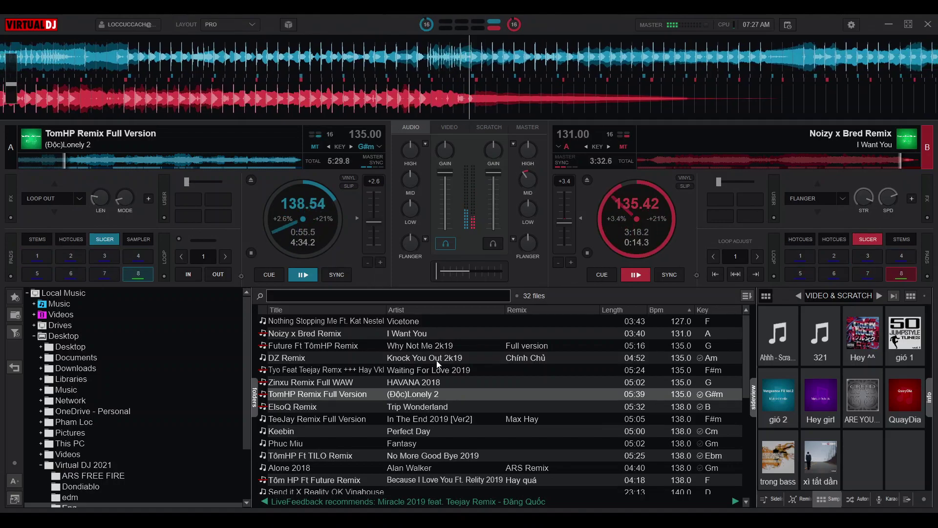
Load "Fantasy" onto deck B with its low EQ turned down, and sweep deck A's flanger
drag(411, 442, 684, 208)
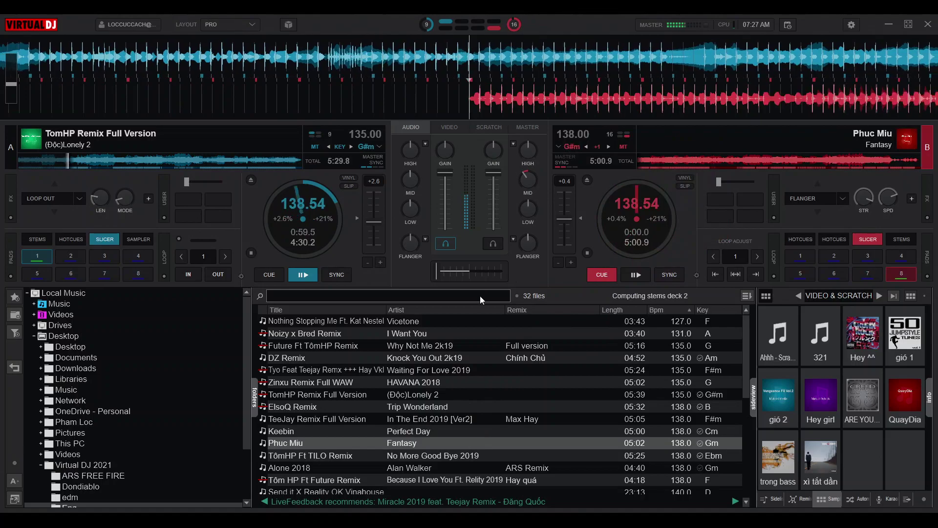
drag(530, 215, 528, 225)
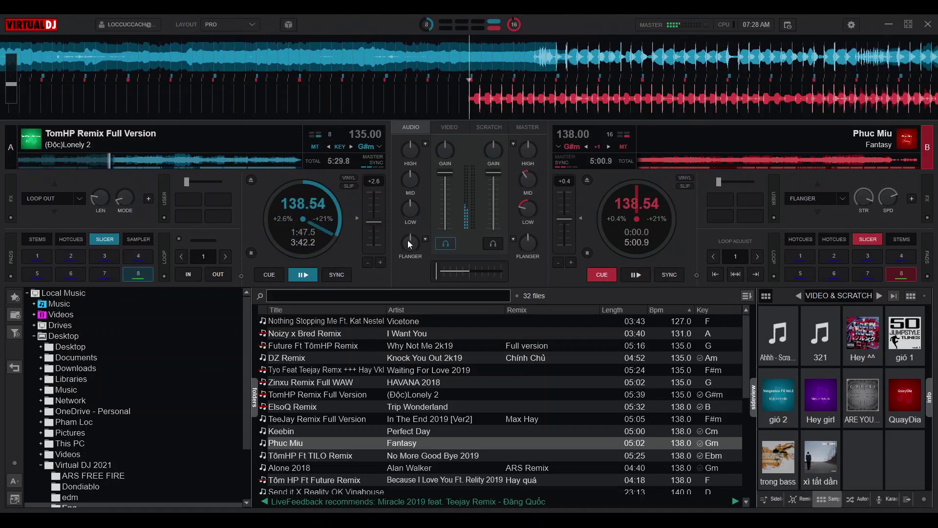
mouse_move(406, 248)
mouse_down()
mouse_move(397, 207)
mouse_move(410, 247)
mouse_up()
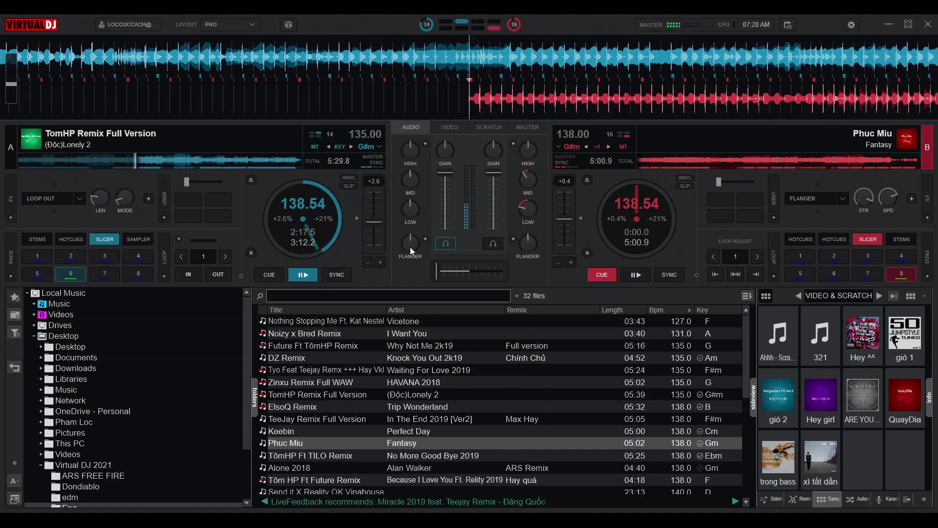
Start "Fantasy" on deck B, crossfade fully to it, and sync its tempo to deck A at 138.54 BPM
key(space)
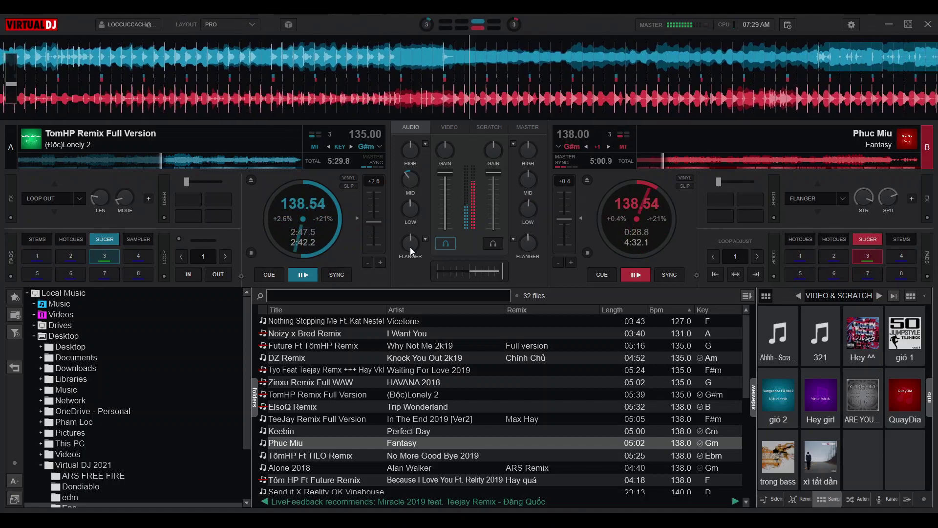
drag(565, 221, 566, 218)
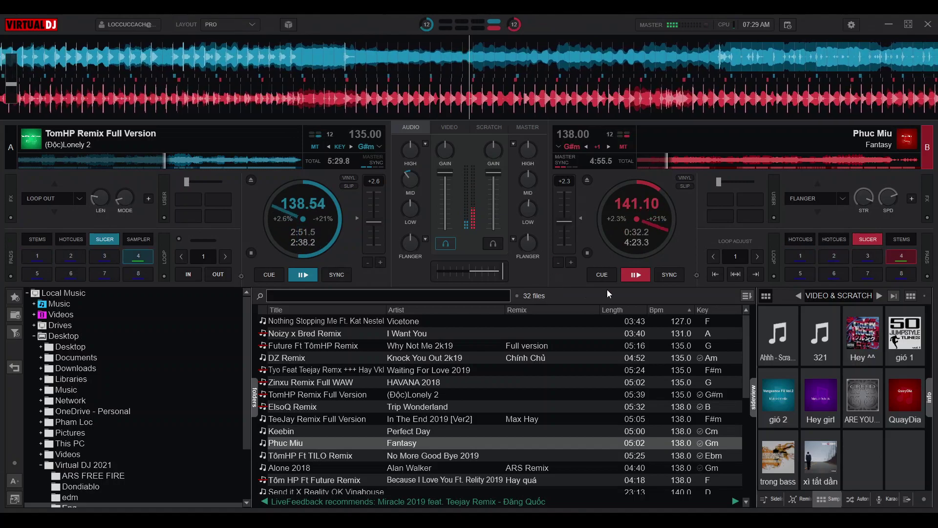
click(661, 274)
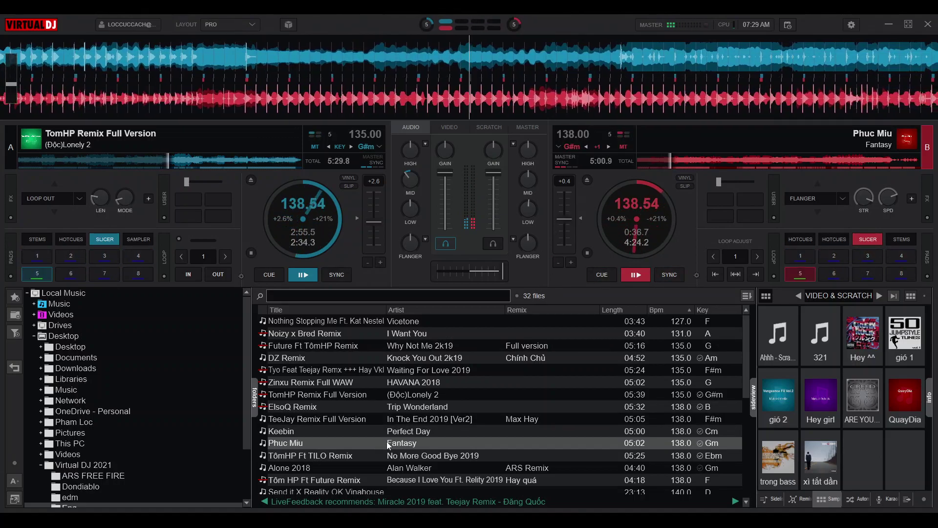
Load "In The End 2019 [Ver2]" from the track list onto deck A and turn down its low EQ
scroll(383, 441, down, 2)
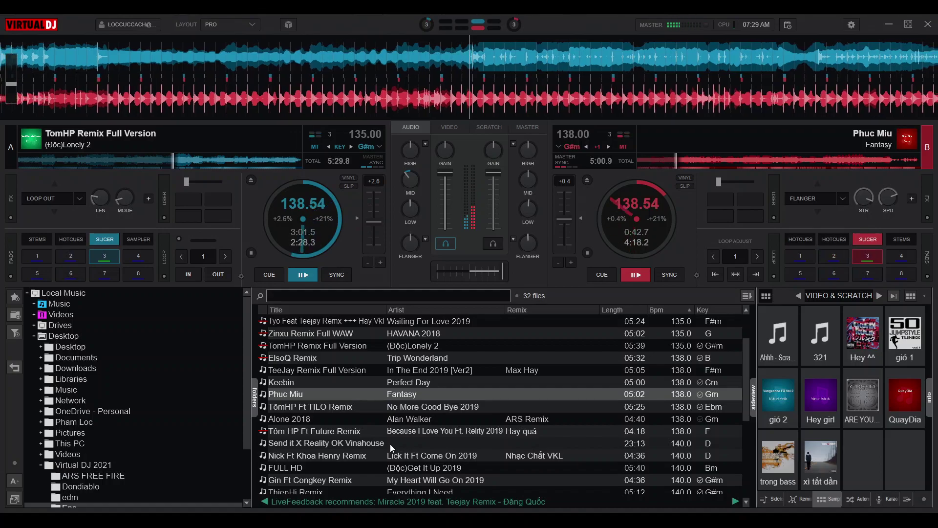
scroll(402, 457, down, 2)
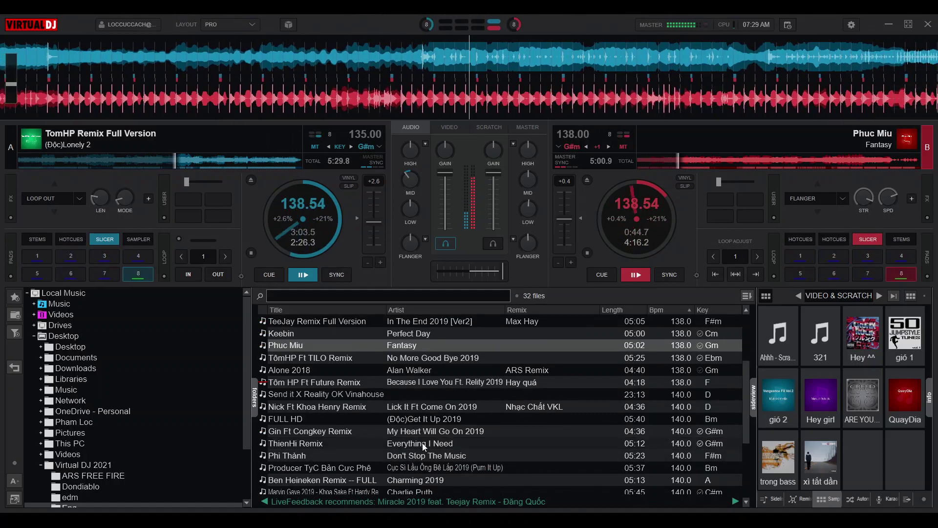
scroll(429, 456, down, 1)
scroll(410, 474, down, 2)
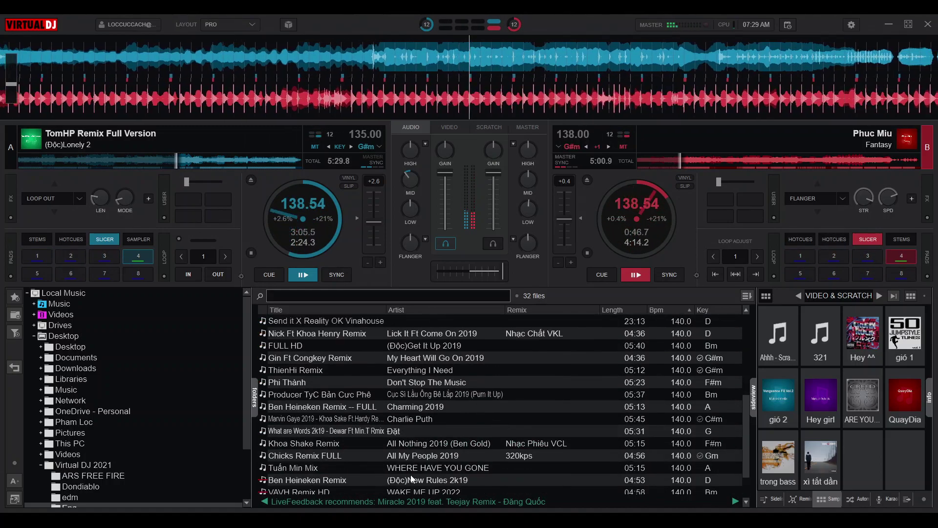
scroll(479, 446, down, 2)
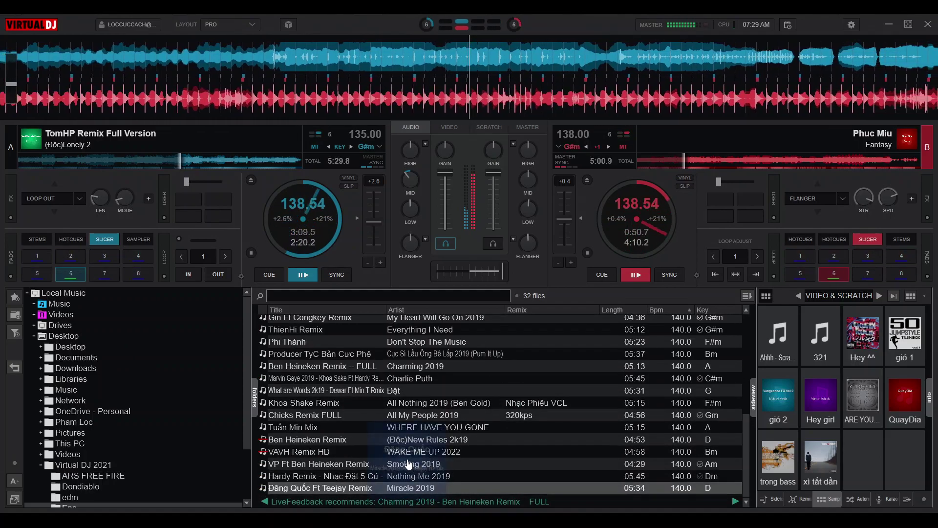
scroll(458, 386, up, 5)
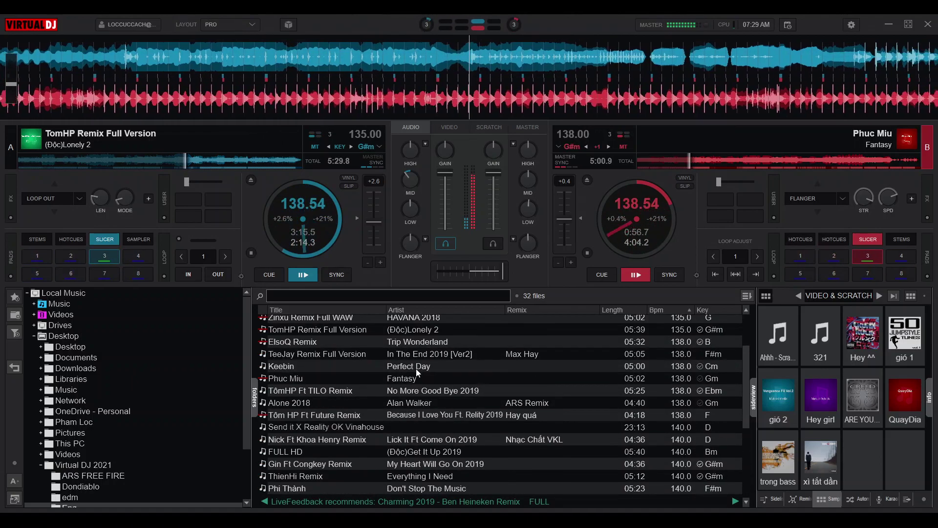
scroll(413, 356, up, 2)
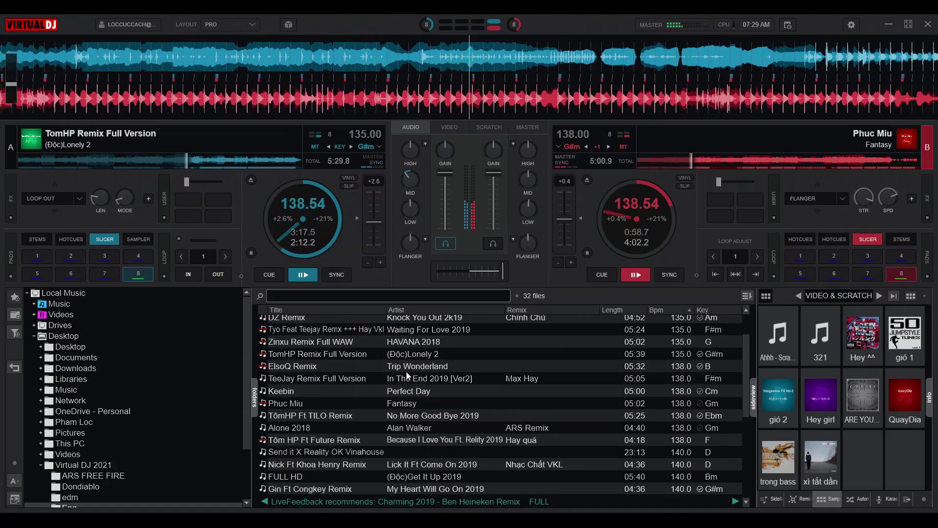
drag(401, 379, 259, 210)
drag(409, 210, 410, 236)
Start "In The End 2019 [Ver2]" on deck A and crossfade fully to it, bringing its low EQ back to centre
key(space)
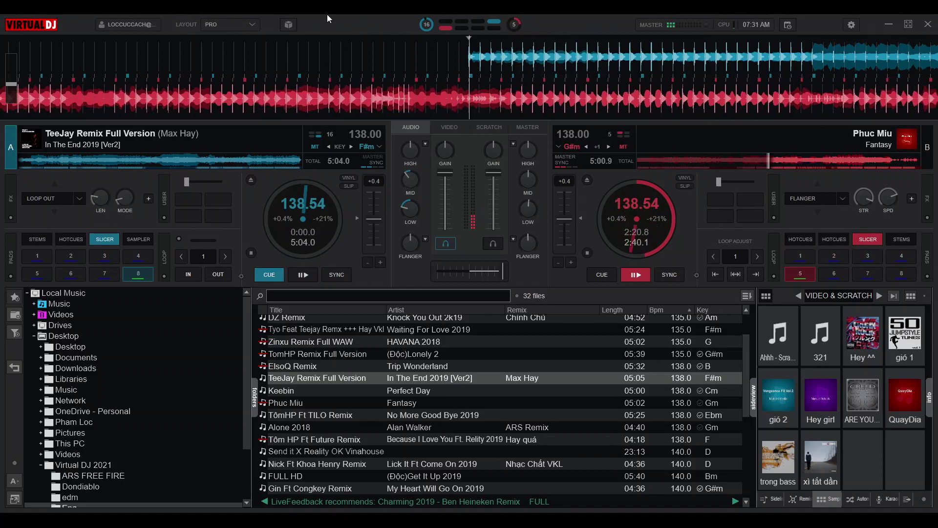
key(space)
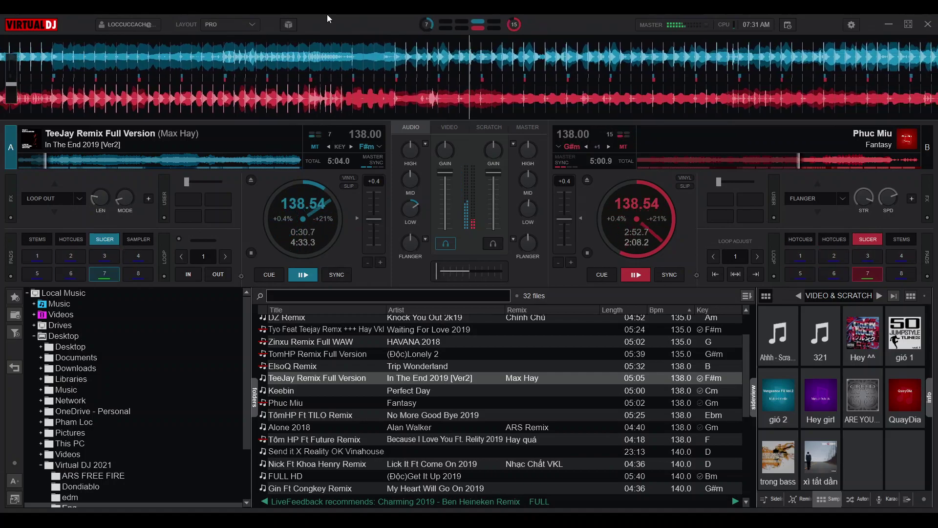
drag(409, 213, 409, 227)
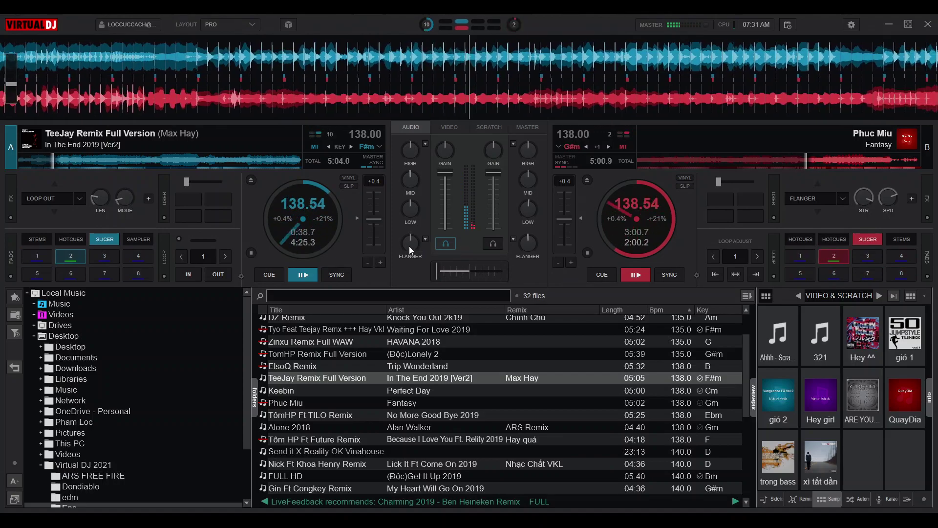
Sweep deck A's flanger, and load "My Heart Will Go On 2019" from the track list onto deck B
mouse_move(409, 251)
mouse_down()
mouse_move(403, 211)
mouse_move(409, 251)
mouse_up()
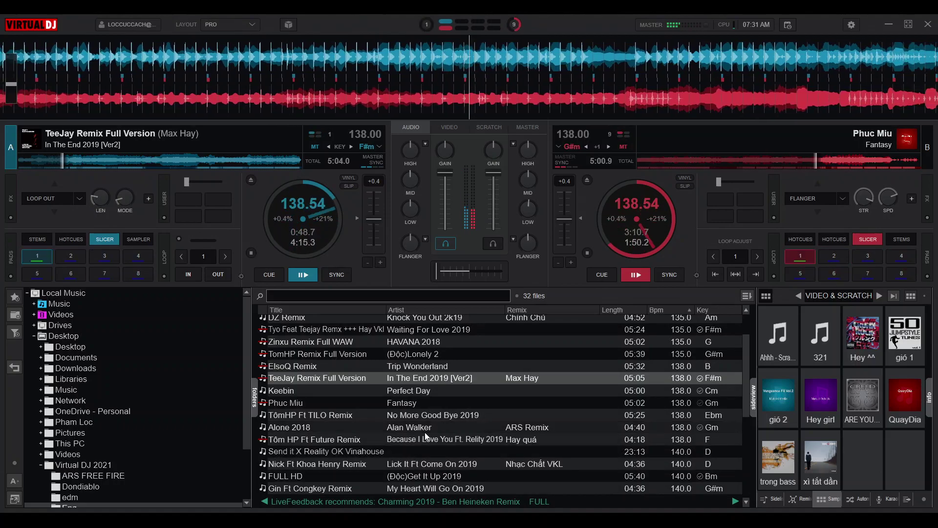
scroll(427, 437, down, 4)
drag(426, 439, 646, 202)
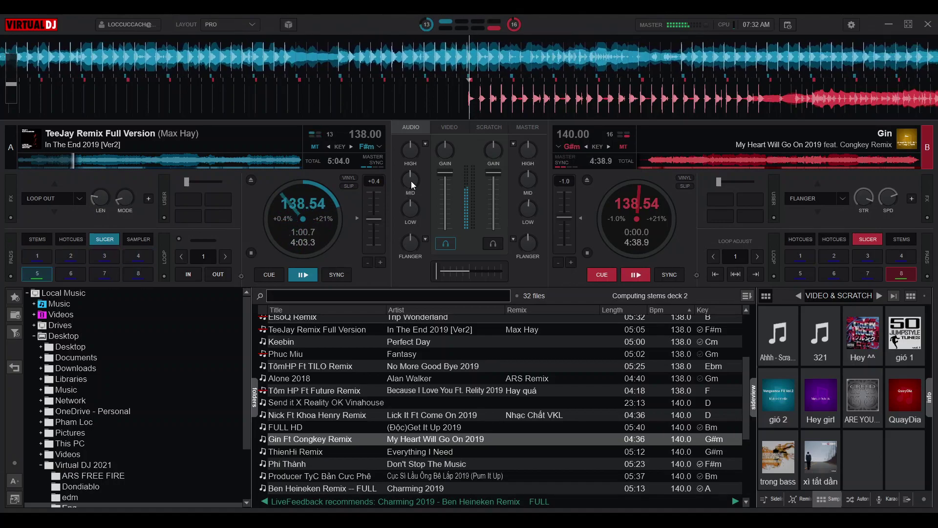
Set deck A's mid EQ to 54% and sweep its flanger
mouse_move(412, 177)
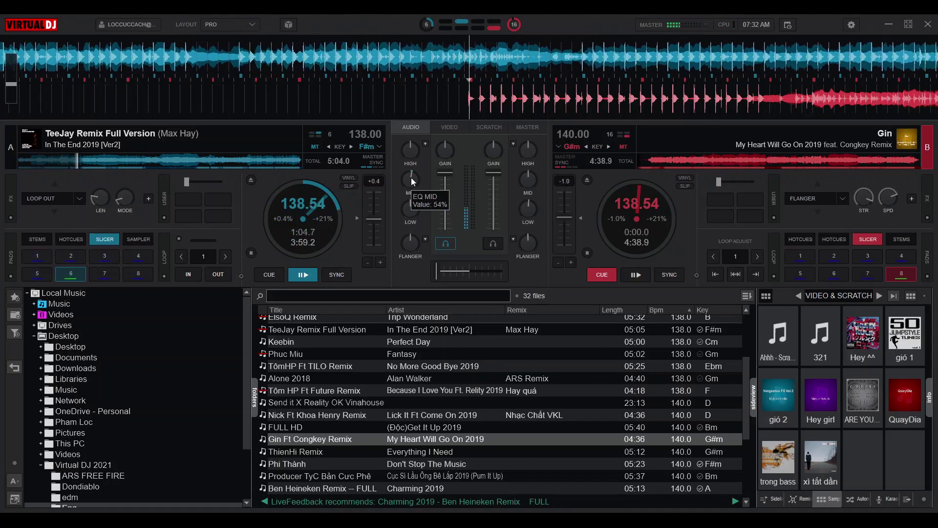
mouse_move(409, 243)
mouse_down()
mouse_move(400, 197)
mouse_move(410, 243)
mouse_up()
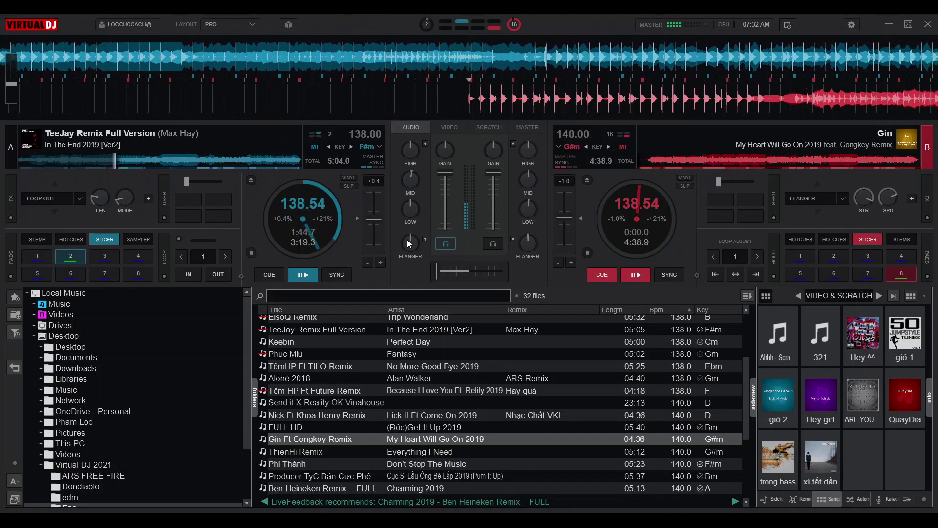
Start "My Heart Will Go On 2019" on deck B and crossfade fully to it, turning down deck A's mid EQ
key(space)
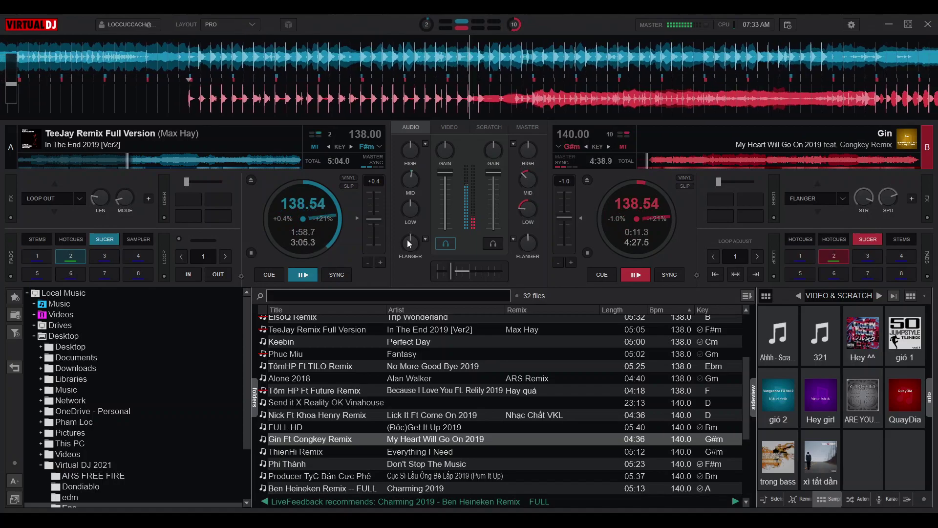
mouse_move(407, 240)
mouse_down()
mouse_move(399, 201)
mouse_move(409, 239)
mouse_up()
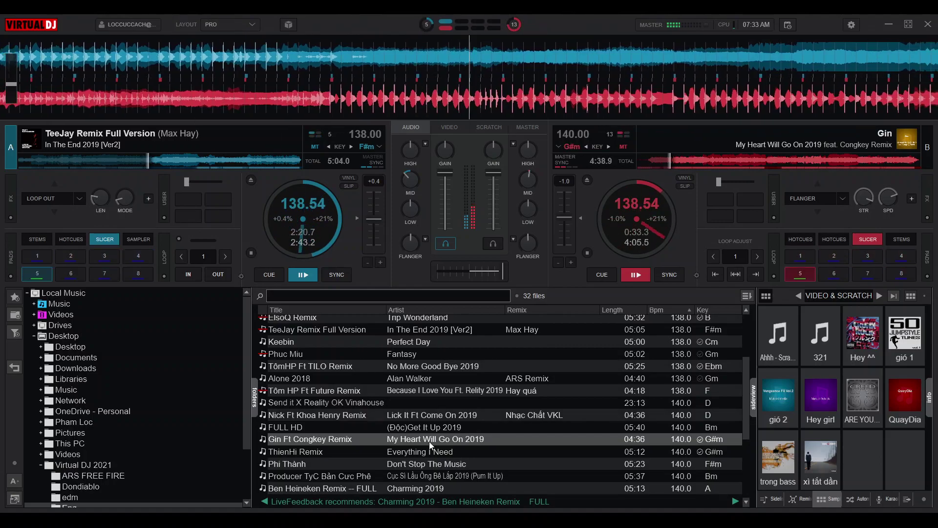
Load "Miracle 2019" from the track list onto deck A and turn down its low EQ
scroll(455, 451, down, 2)
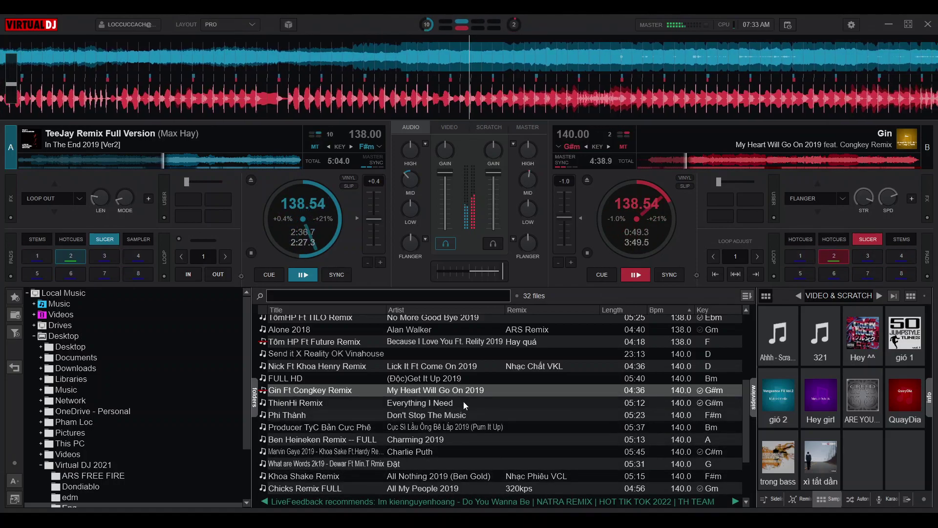
scroll(457, 429, up, 4)
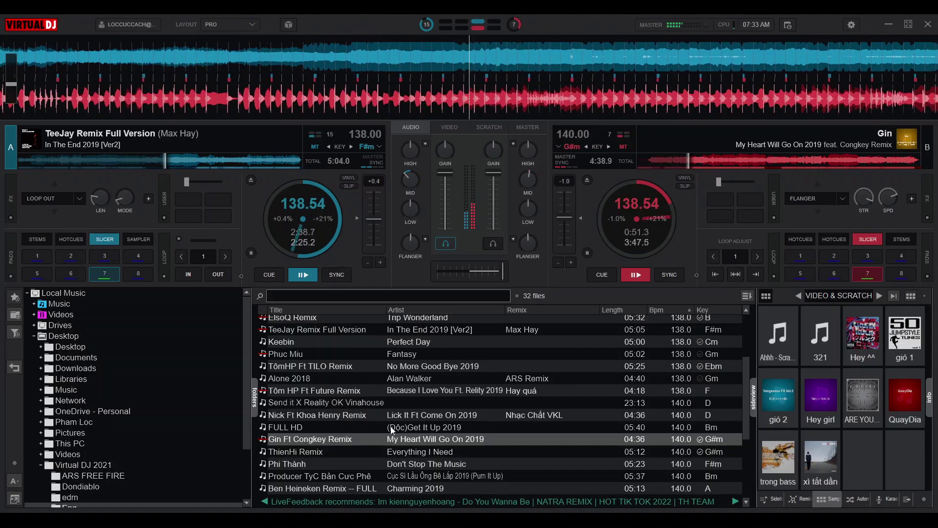
scroll(409, 412, down, 2)
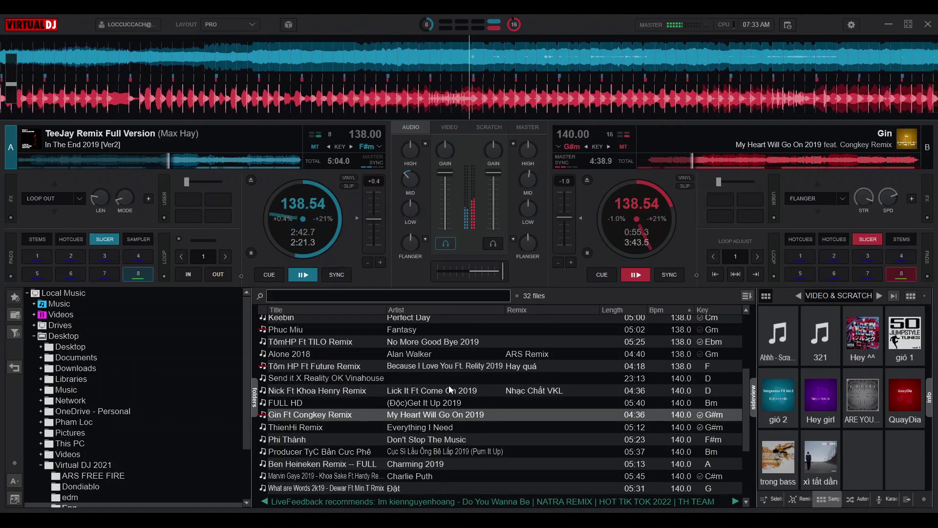
scroll(451, 389, down, 4)
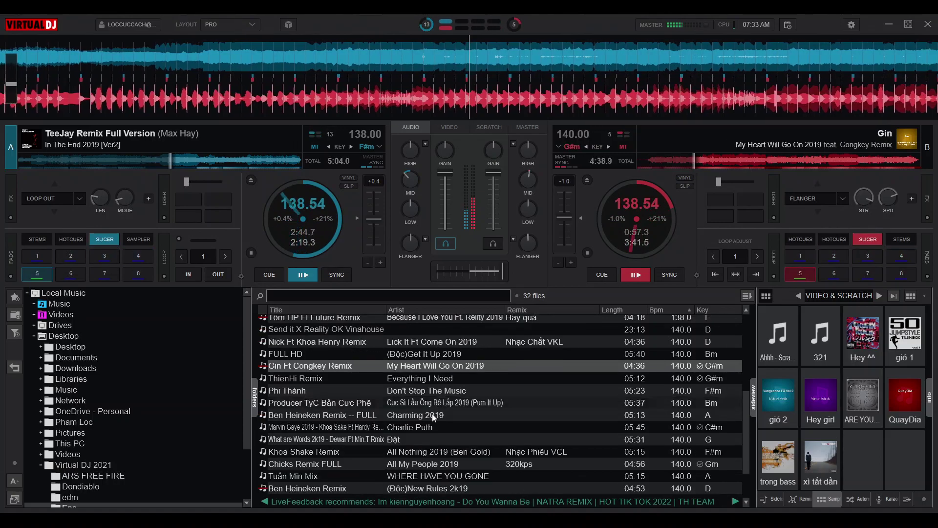
scroll(441, 418, down, 2)
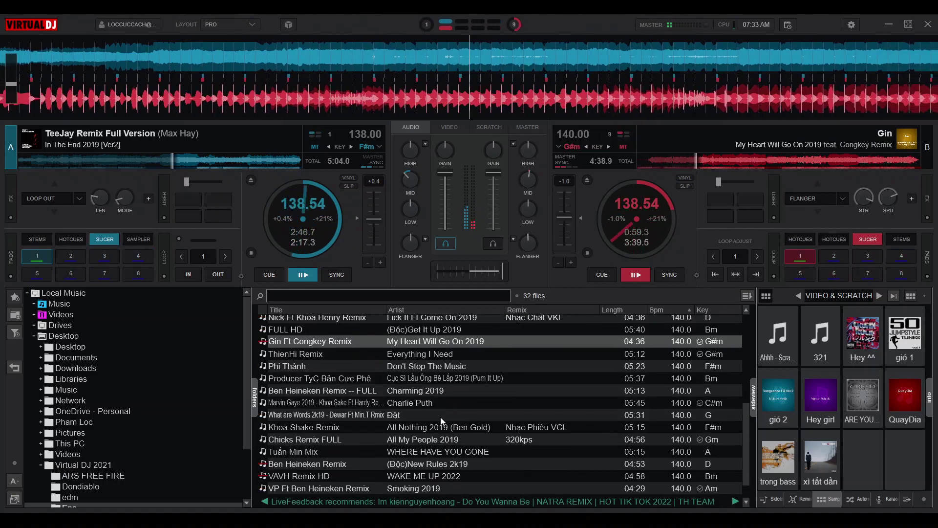
scroll(442, 457, down, 2)
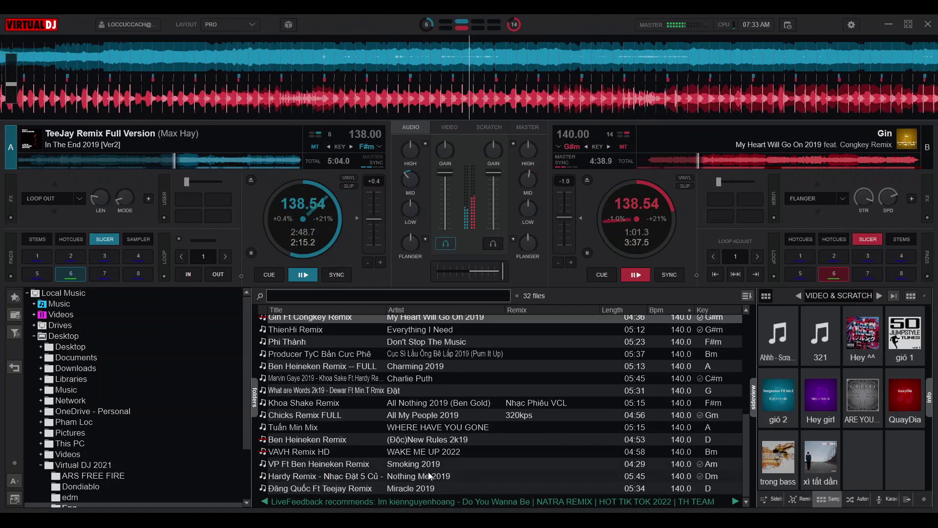
drag(425, 486, 337, 217)
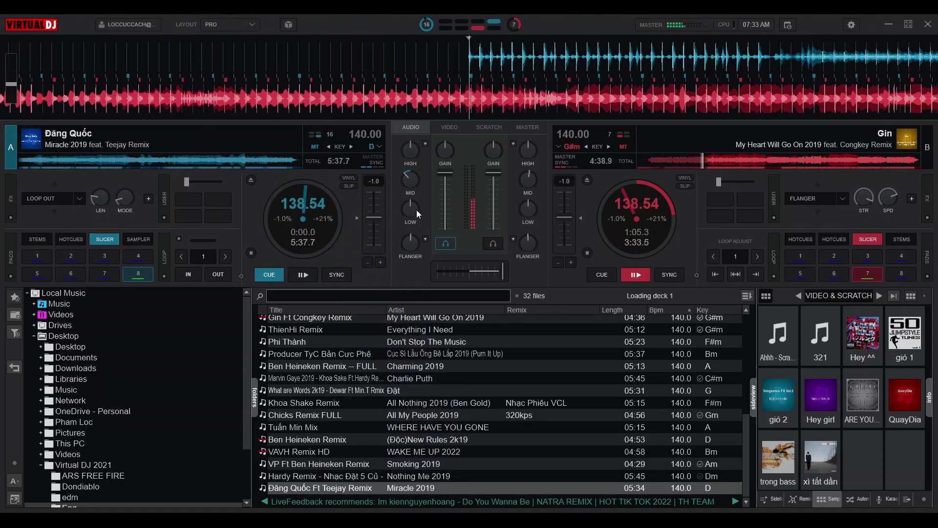
drag(411, 218, 411, 225)
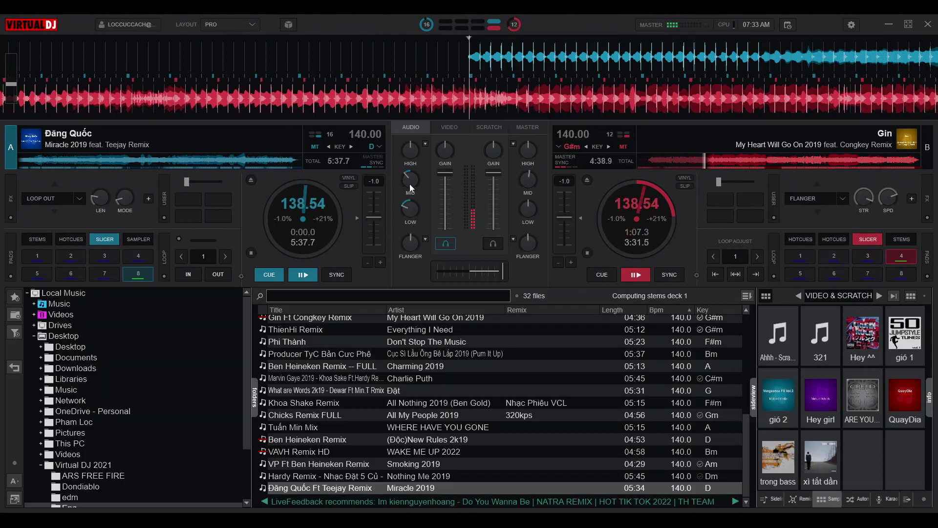
mouse_move(411, 208)
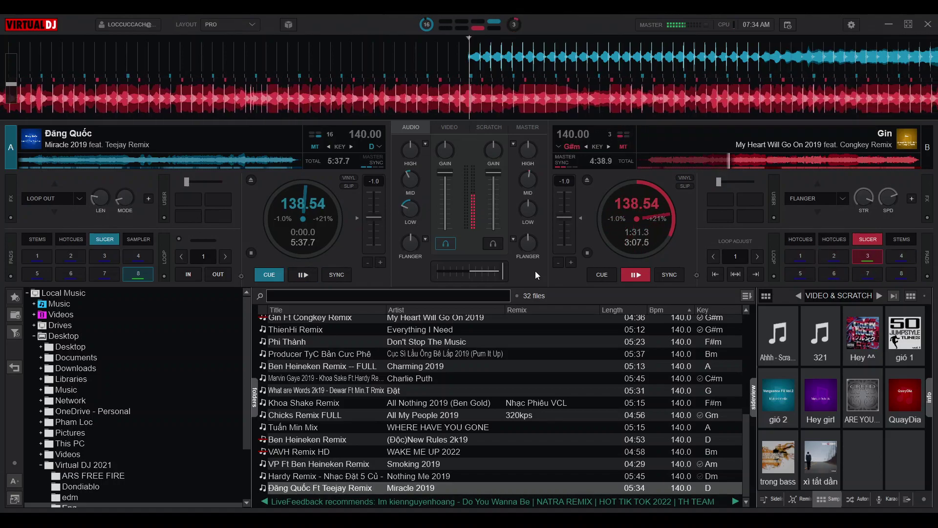
Reopen the English remix folder under Virtual DJ 2021, and start "Miracle 2019" on deck A with a full crossfade to it
click(63, 335)
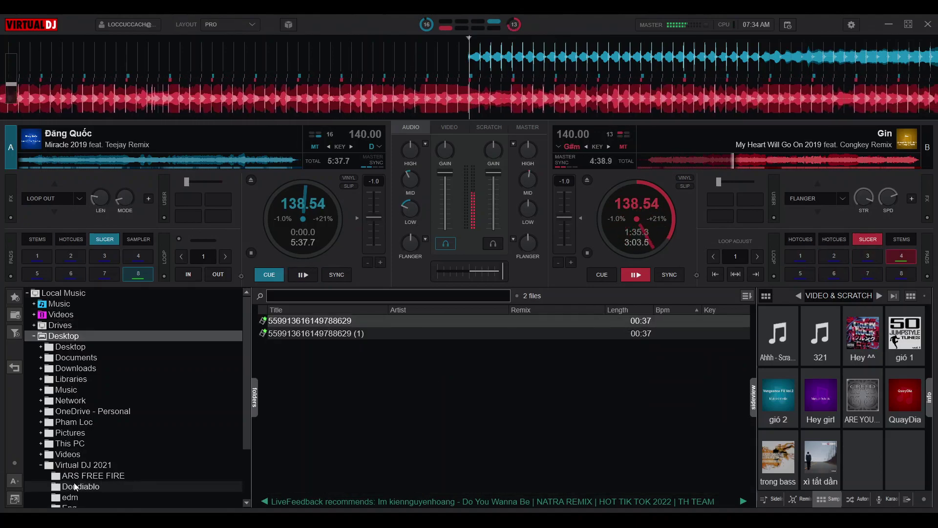
click(74, 504)
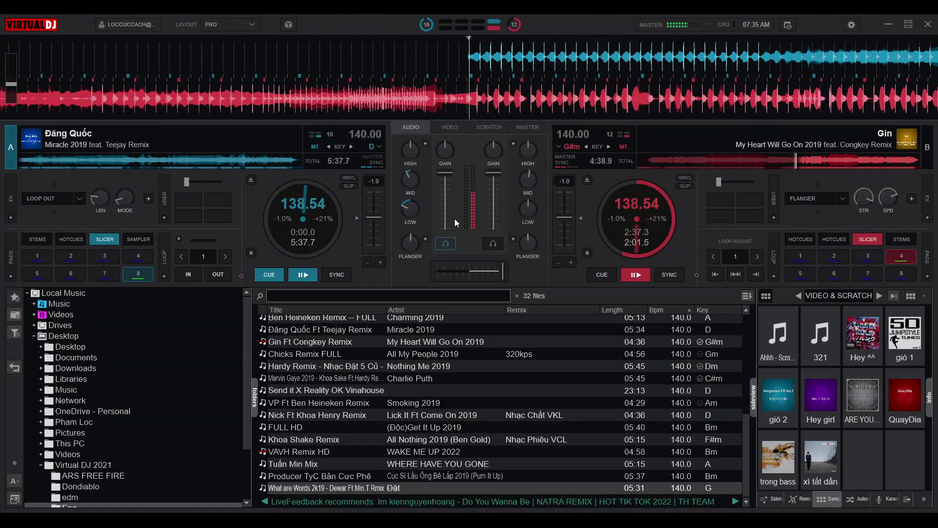
key(space)
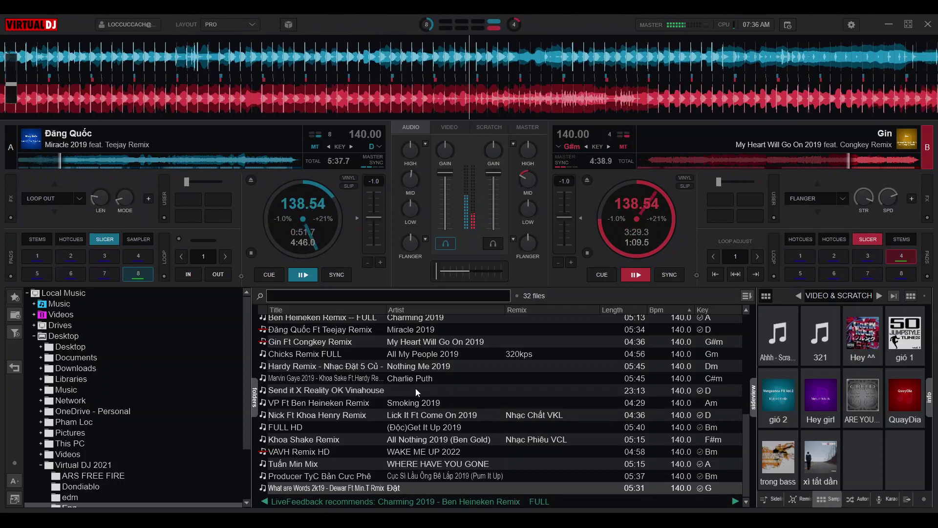
Load "(Độc)Get It Up 2019" from the track list onto deck B and sweep deck A's flanger
drag(416, 388, 707, 183)
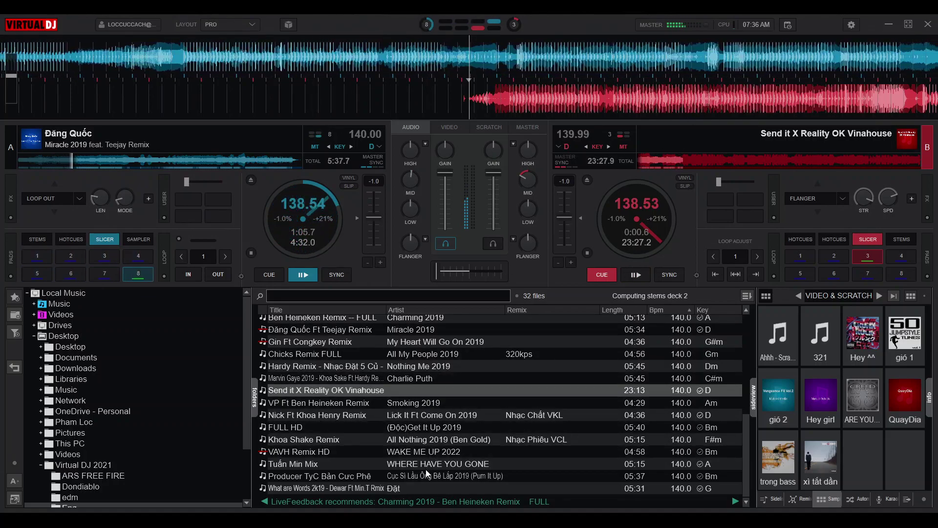
drag(438, 432, 631, 197)
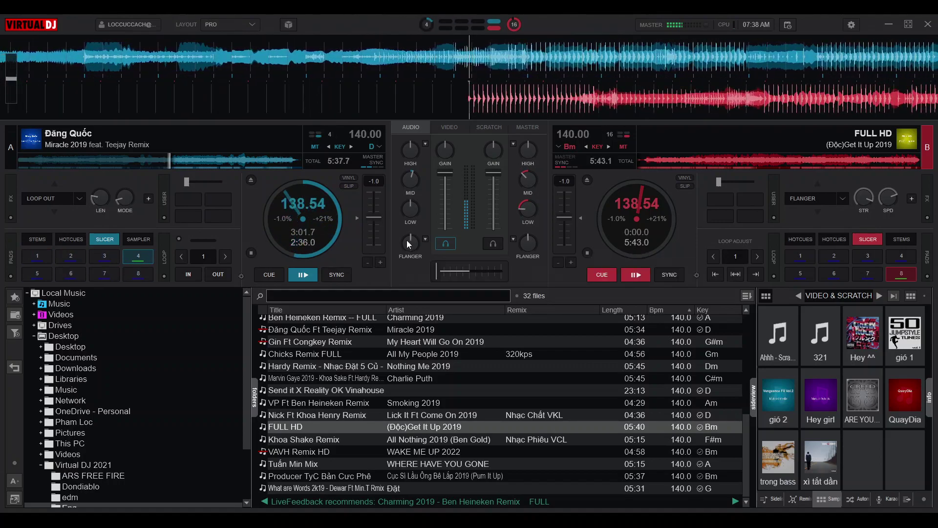
mouse_move(409, 242)
mouse_down()
mouse_move(401, 197)
mouse_move(411, 242)
mouse_up()
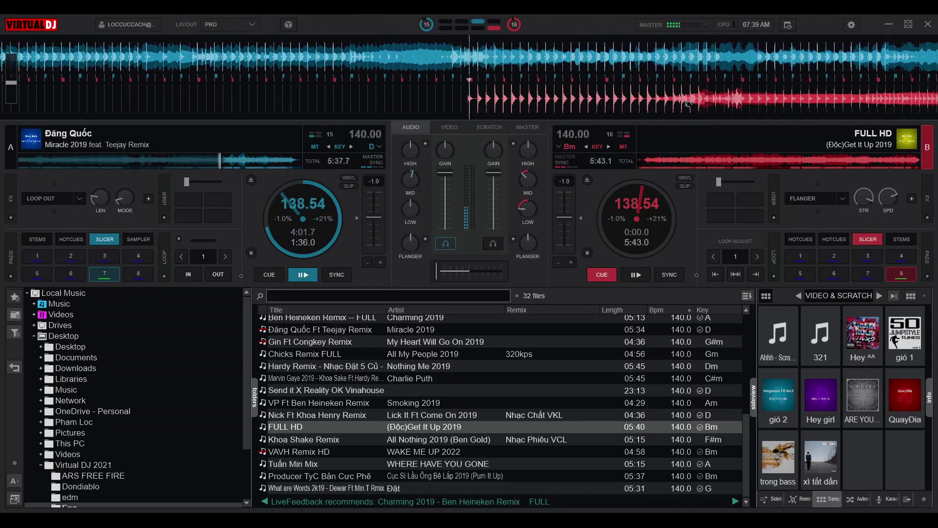
Start "(Độc)Get It Up 2019" on deck B and crossfade fully to it, bringing its low EQ back to centre
key(space)
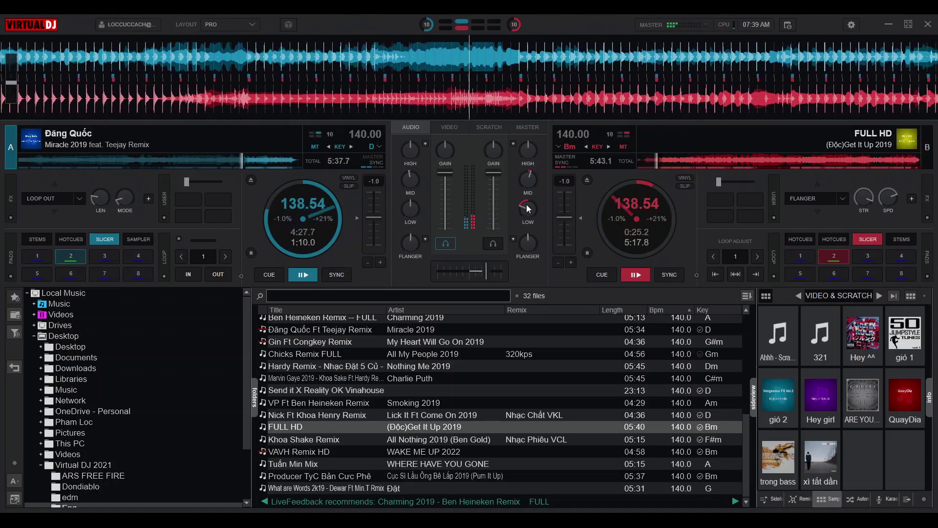
drag(527, 200, 526, 191)
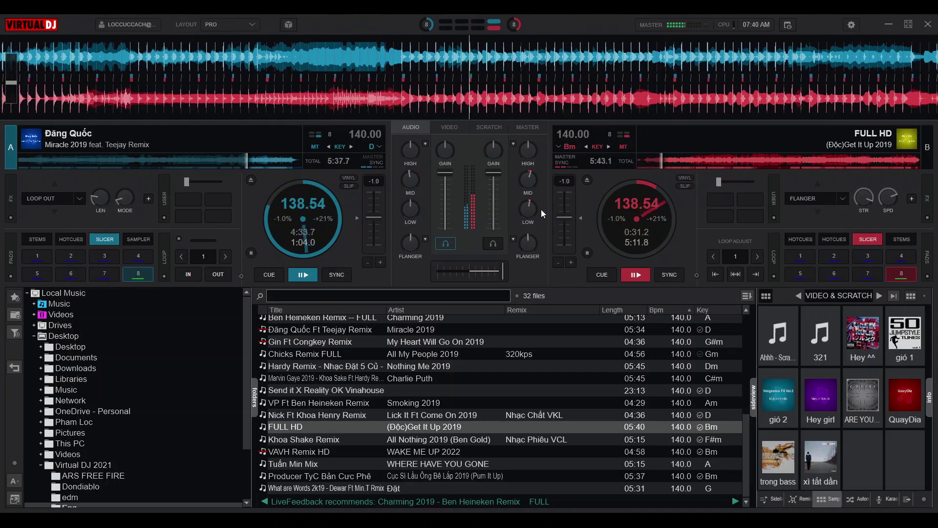
mouse_move(529, 214)
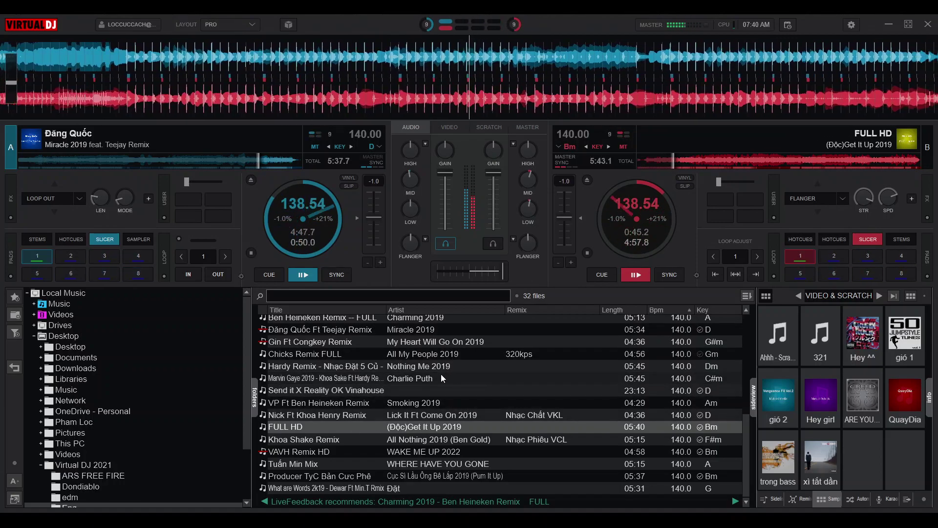
Load "Smoking 2019" from the track list onto deck A and sweep deck B's flanger
scroll(415, 420, up, 2)
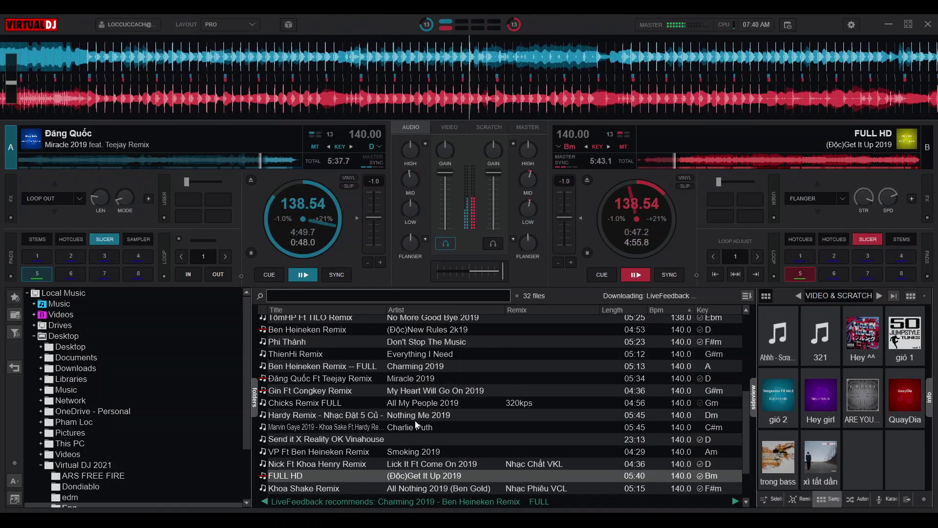
scroll(429, 452, down, 1)
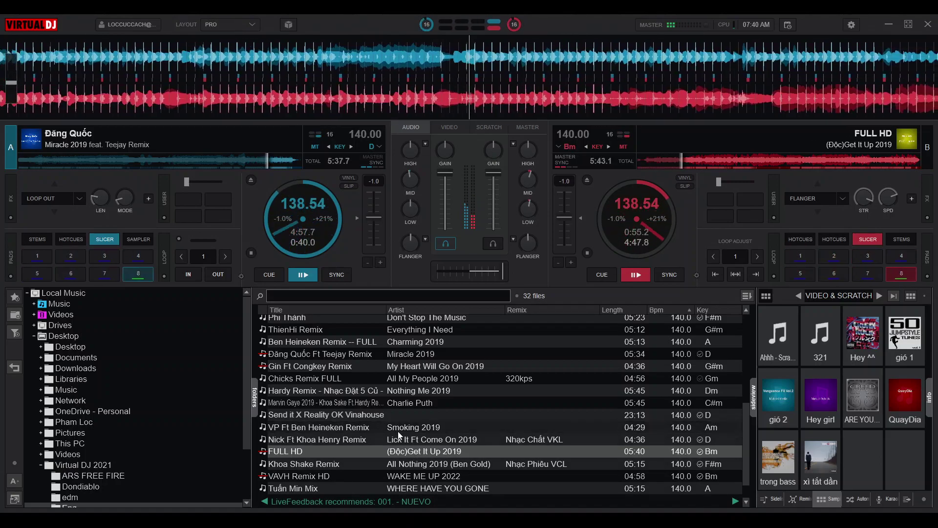
drag(399, 427, 300, 177)
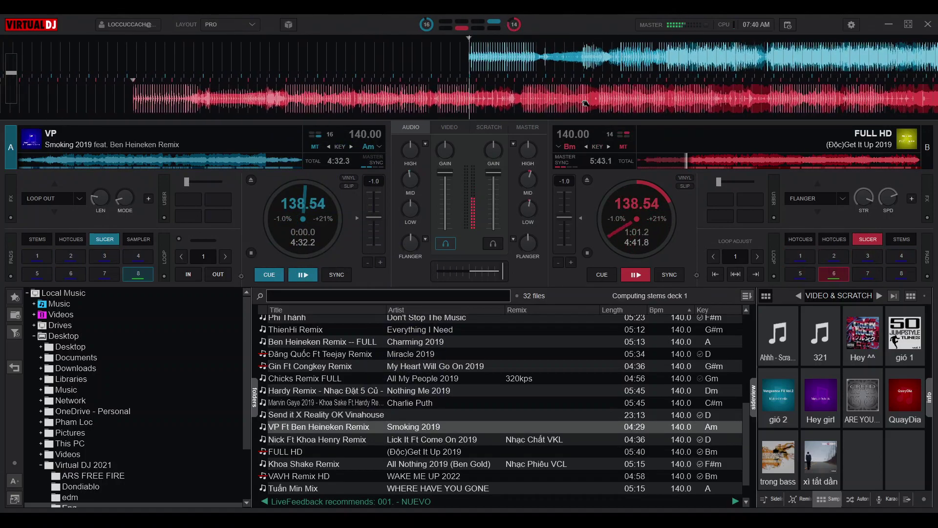
scroll(584, 103, up, 3)
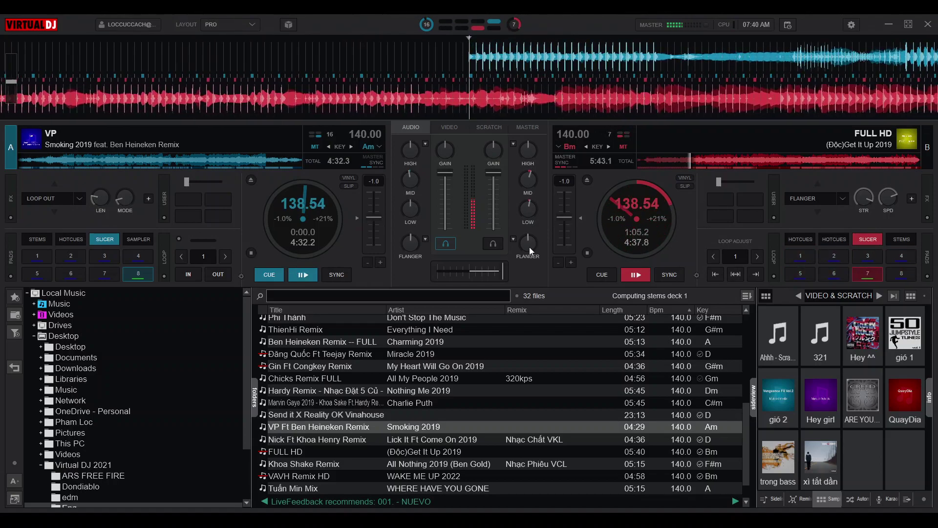
mouse_move(530, 247)
mouse_down()
mouse_move(521, 204)
mouse_move(528, 245)
mouse_up()
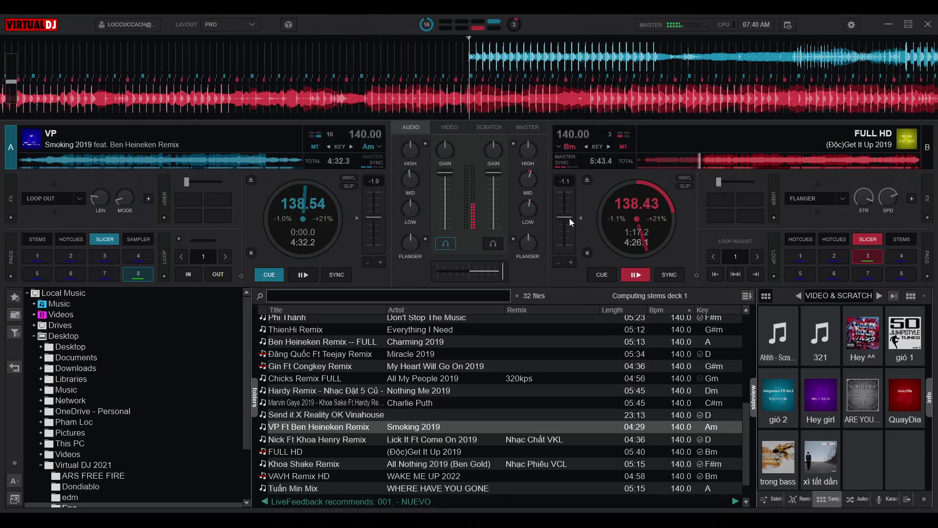
Raise deck B's tempo to 142.10 BPM and sync deck A to it
drag(570, 218, 570, 222)
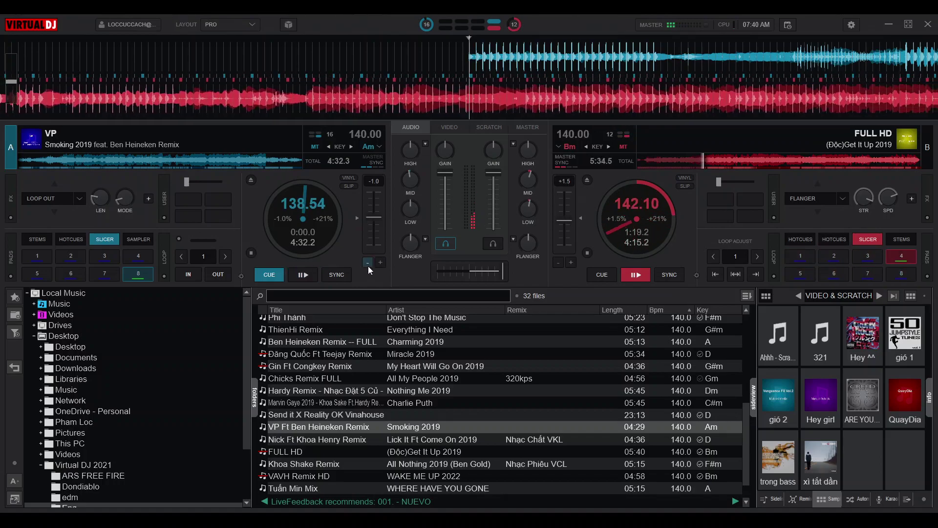
click(343, 274)
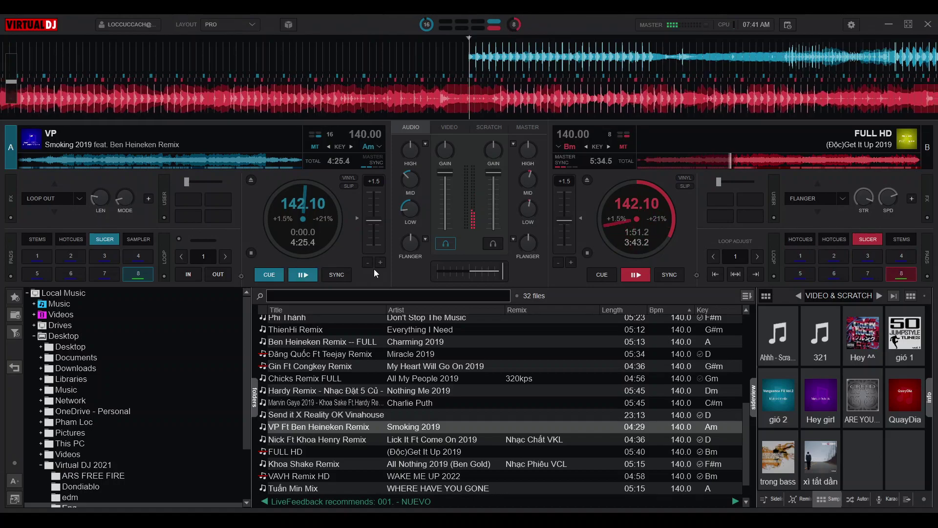
Start "Smoking 2019" on deck A and crossfade fully to it
key(space)
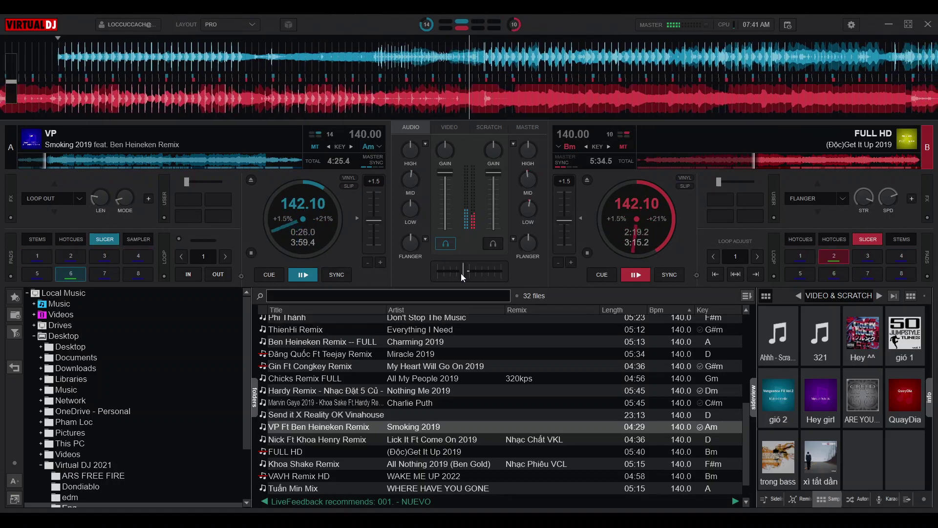
drag(460, 274, 427, 256)
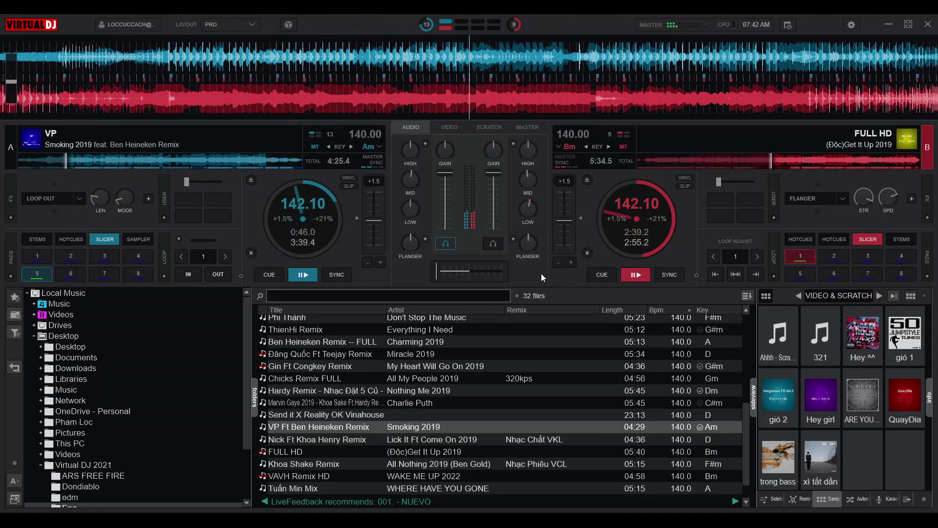
Sweep deck A's flanger repeatedly during "Smoking 2019" and return it to centre
mouse_move(408, 248)
mouse_down()
mouse_move(398, 203)
mouse_move(408, 248)
mouse_up()
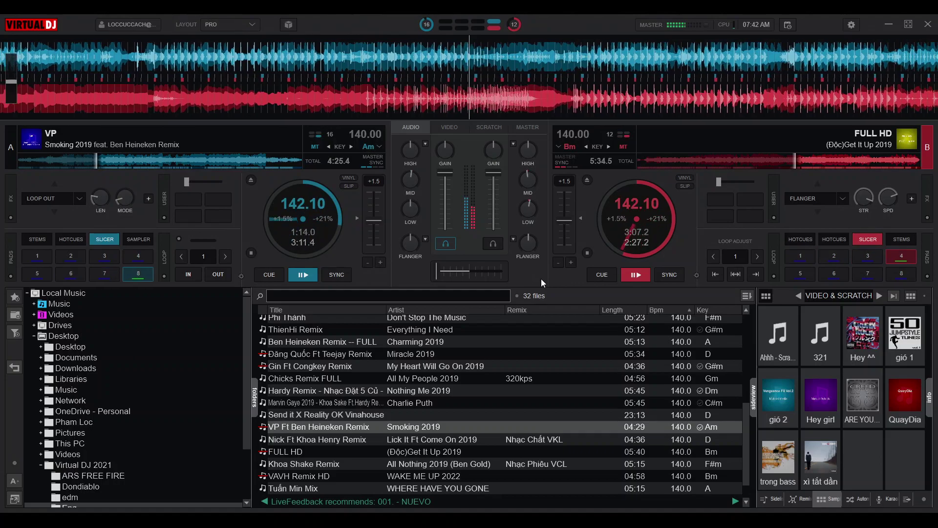
mouse_move(414, 241)
mouse_move(412, 244)
mouse_down()
mouse_move(404, 204)
mouse_move(412, 251)
mouse_move(409, 242)
mouse_up()
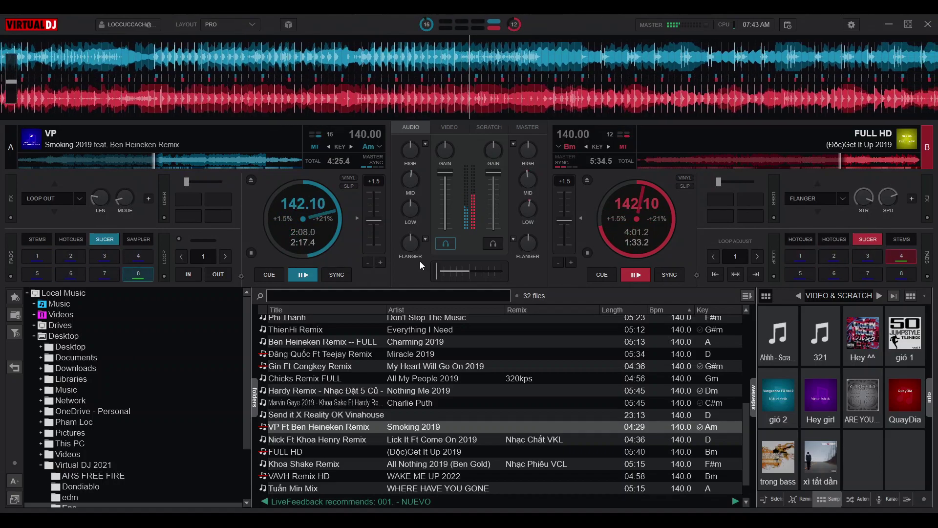
Switch deck A's knob effect to Loop Roll, turn it up, and pull deck A's volume fader down
click(425, 239)
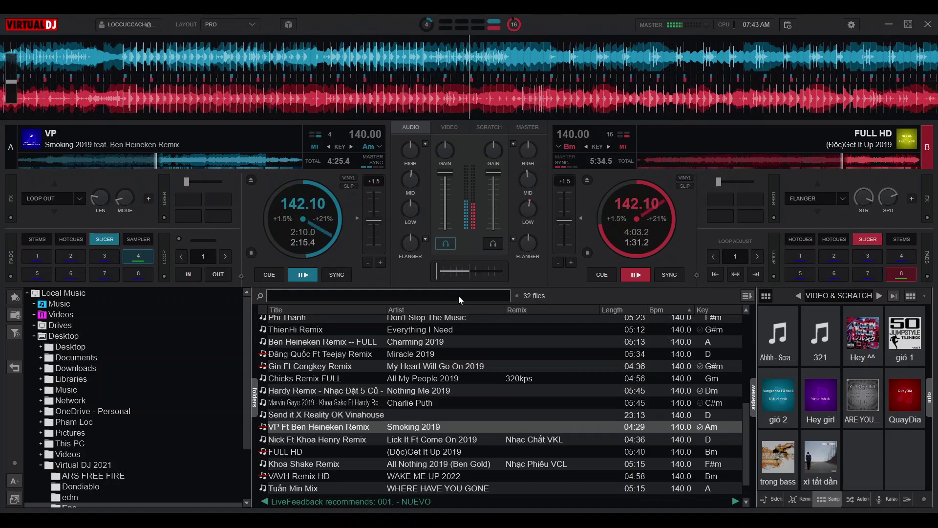
drag(416, 250, 453, 260)
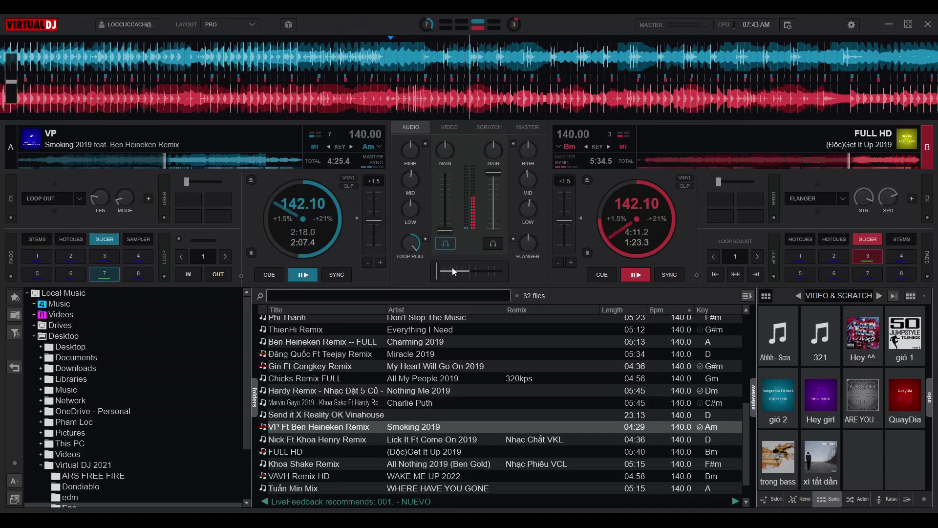